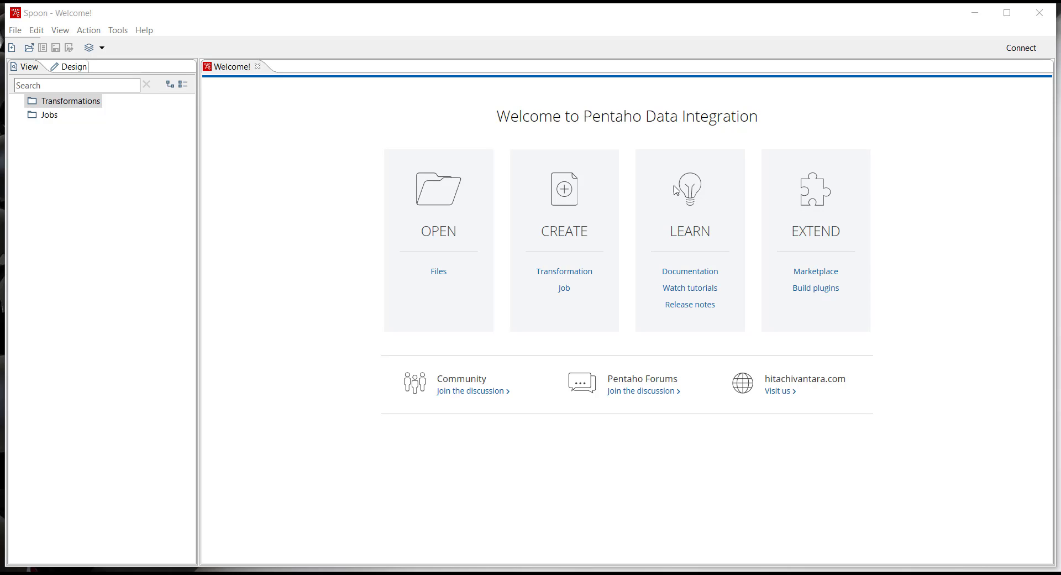
# Create a new transformation.
pyautogui.click(564, 272)
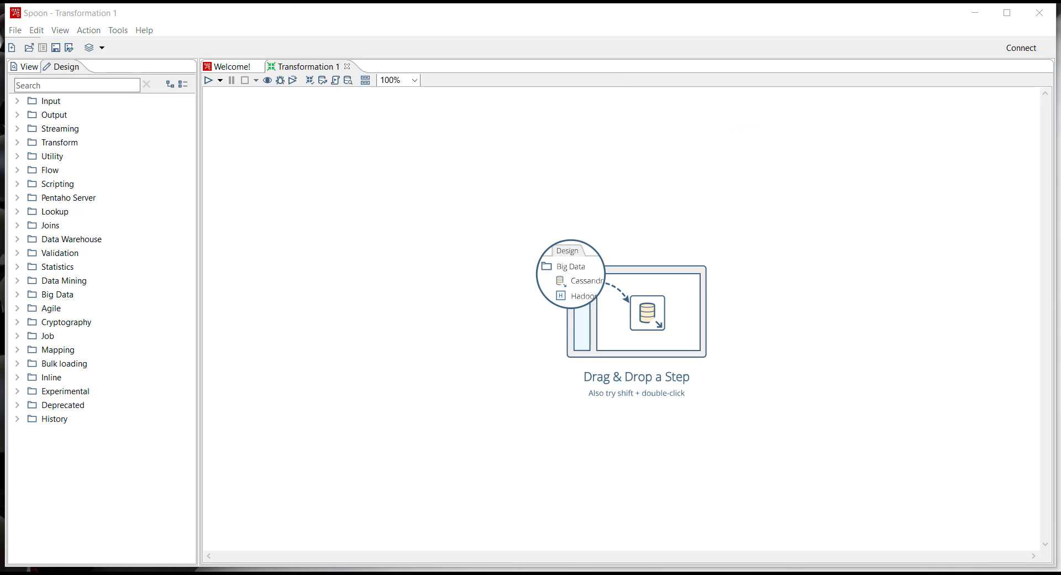
pyautogui.click(463, 258)
pyautogui.click(463, 258)
# Examine the steps available in the Input and Output categories of the design tree.
pyautogui.click(17, 102)
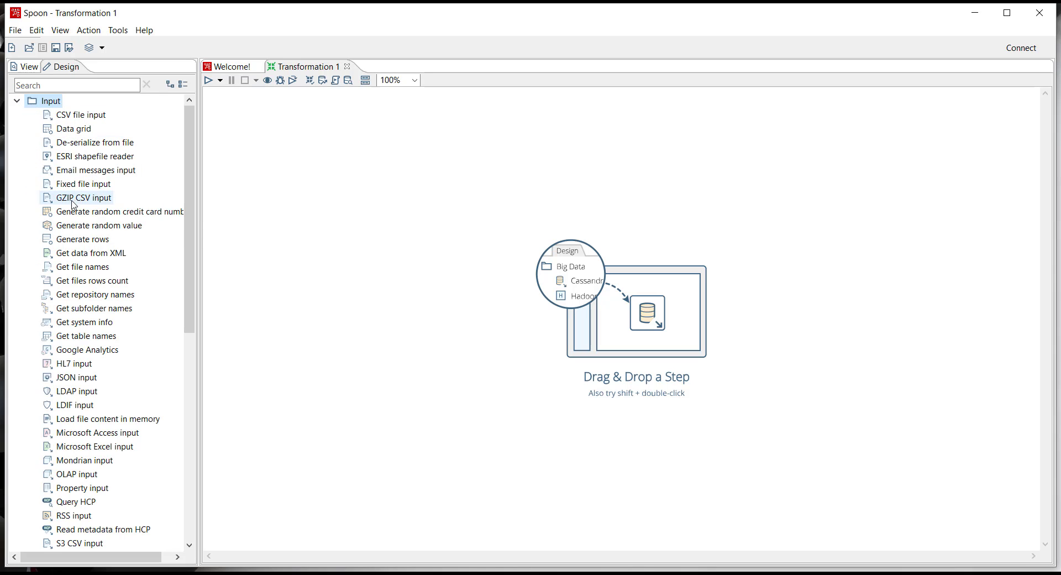
pyautogui.scroll(-1, 93, 224)
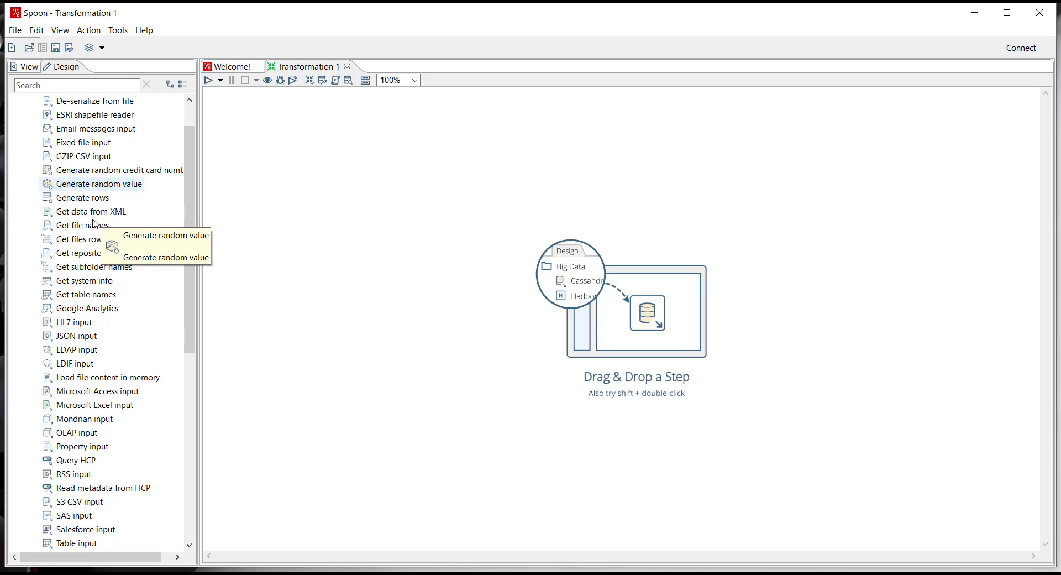
pyautogui.scroll(-1, 94, 224)
pyautogui.scroll(-5, 28, 367)
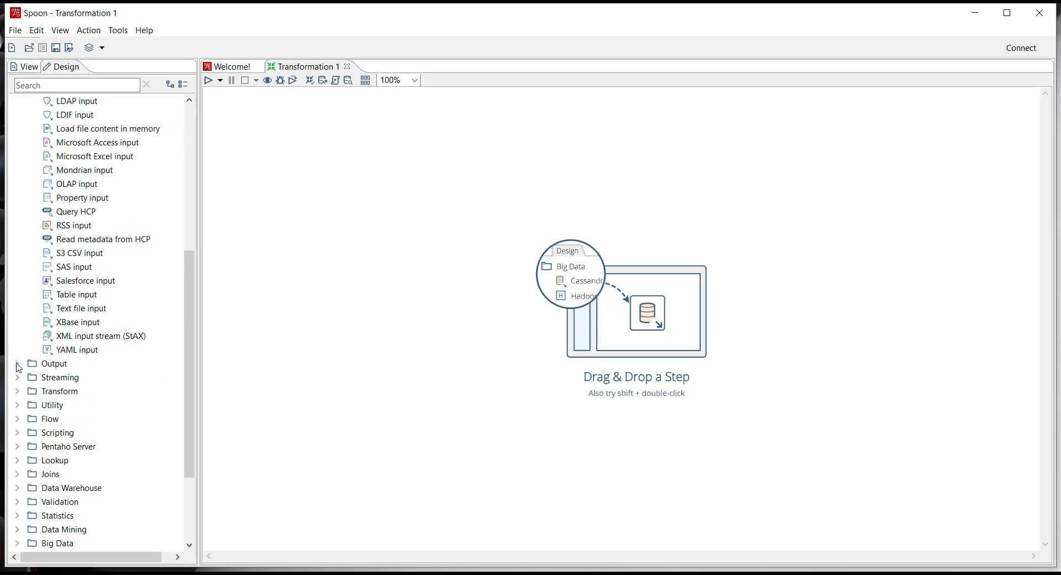
pyautogui.click(17, 363)
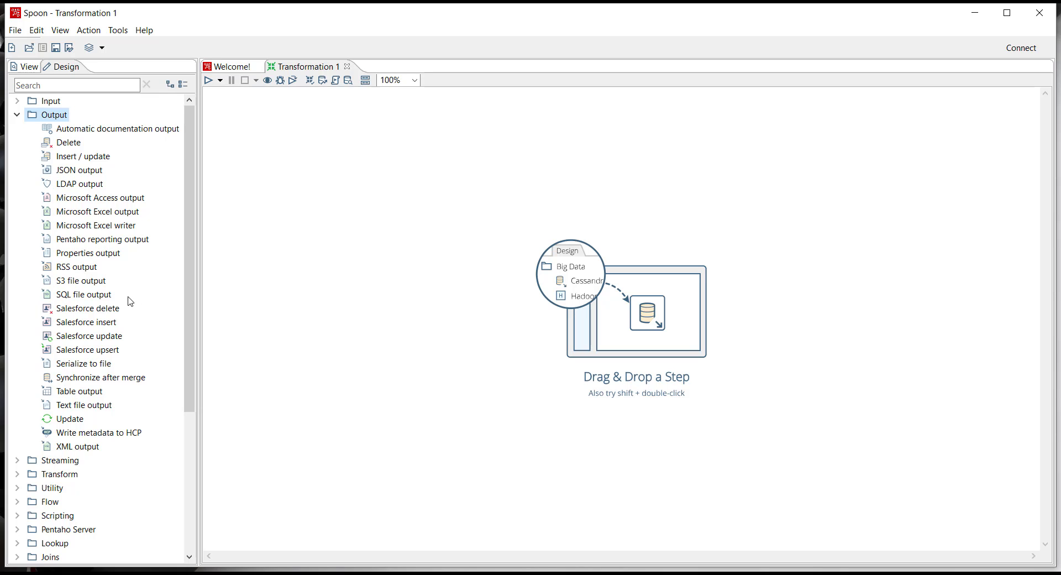
pyautogui.scroll(-5, 130, 301)
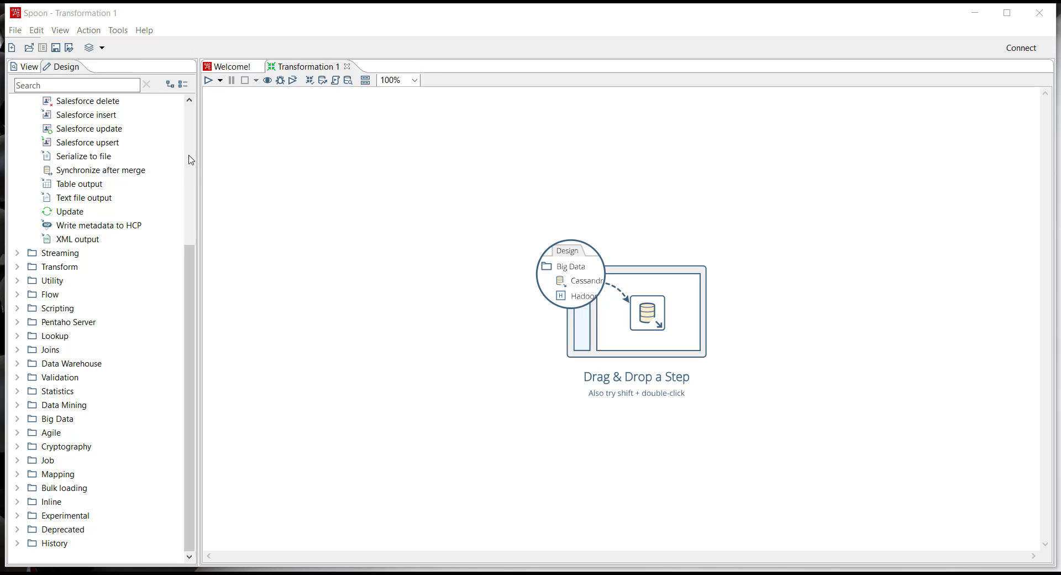
pyautogui.moveTo(187, 245); pyautogui.dragTo(193, 126)
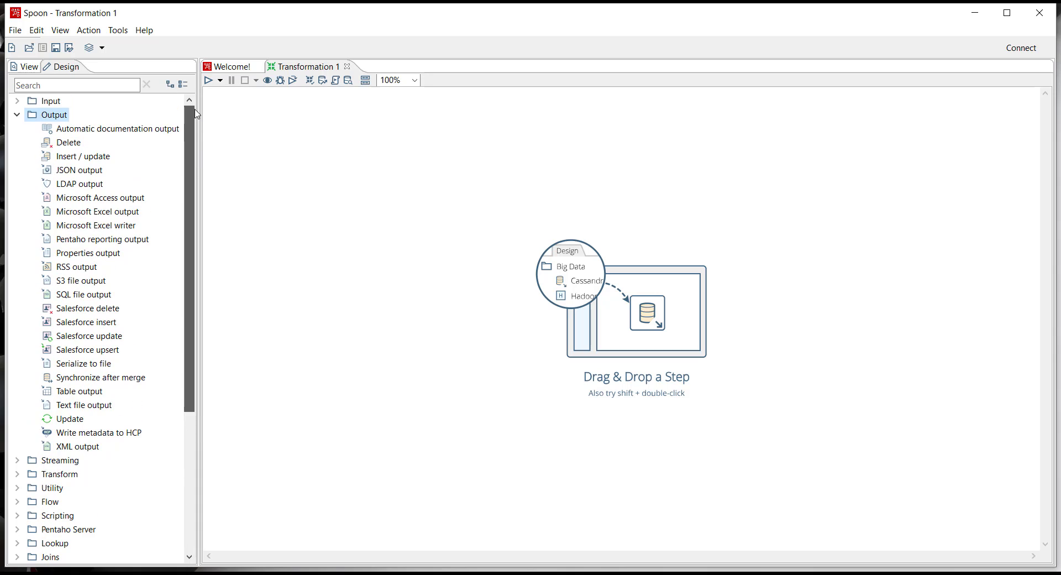
# Add a CSV file input step from the Input category to the upper part of the transformation canvas.
pyautogui.click(17, 102)
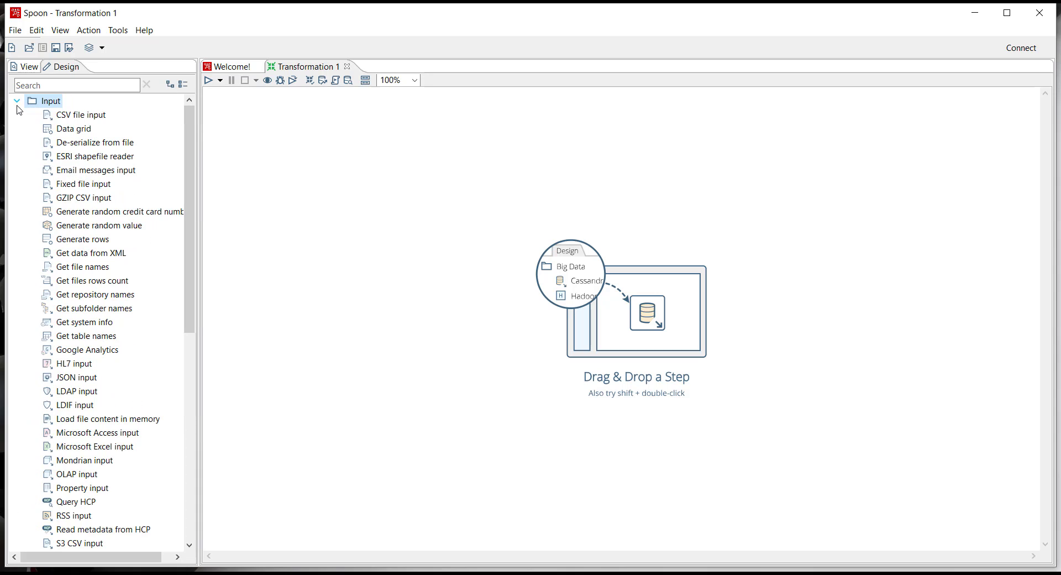
pyautogui.click(73, 119)
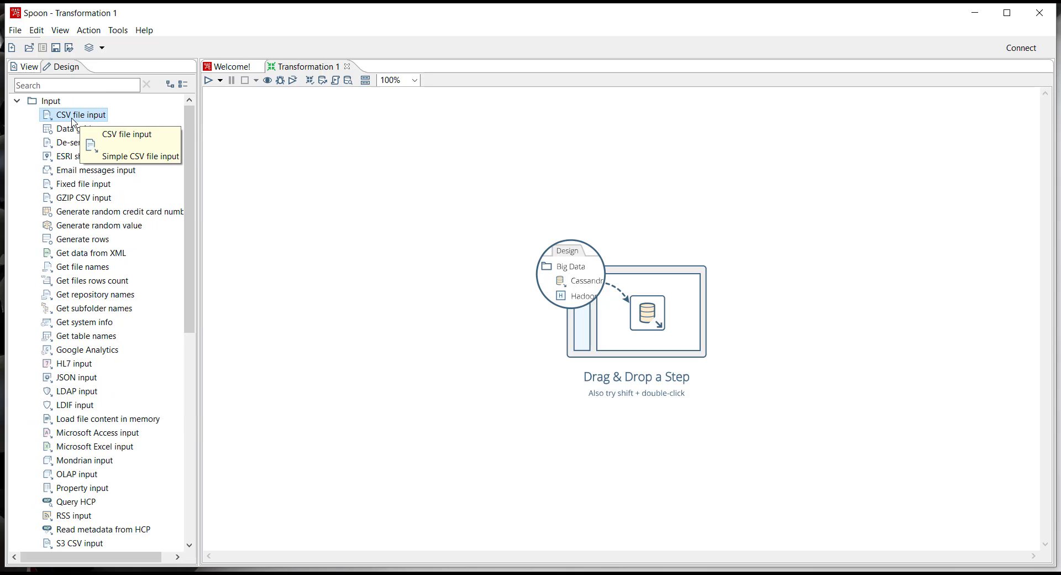
pyautogui.press('ctrl')
pyautogui.press('ctrl')
pyautogui.moveTo(74, 118); pyautogui.dragTo(348, 160)
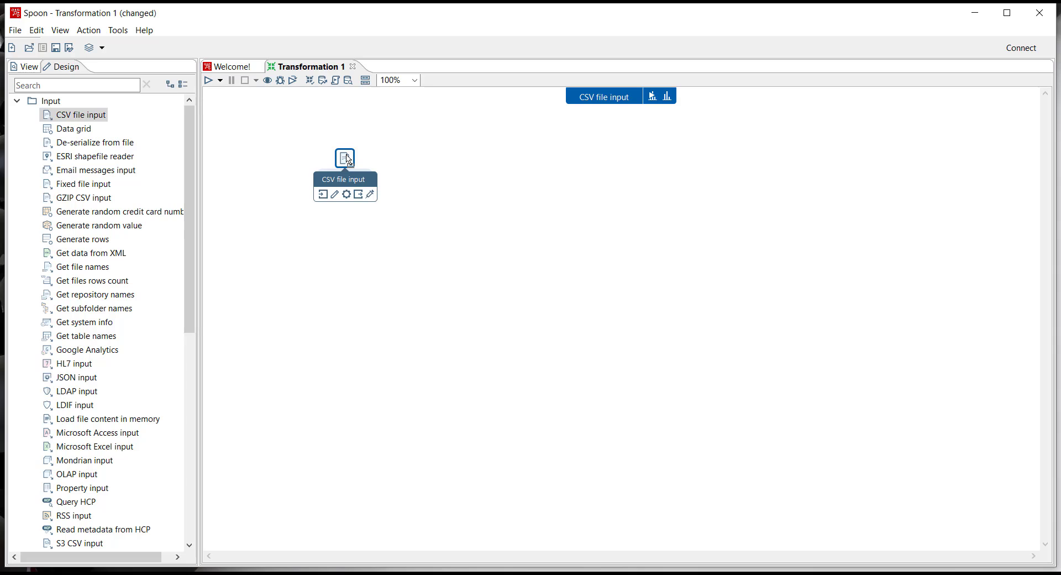
# Open the CSV file input step's settings and choose sales_data.csv from the samples' transformations files folder as its source file.
pyautogui.doubleClick(348, 160)
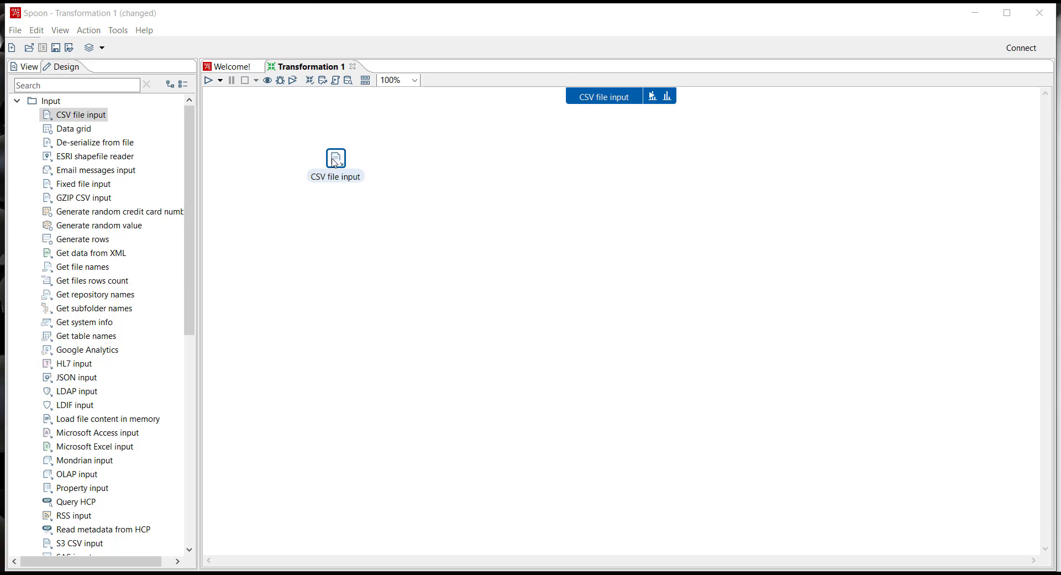
pyautogui.moveTo(334, 163)
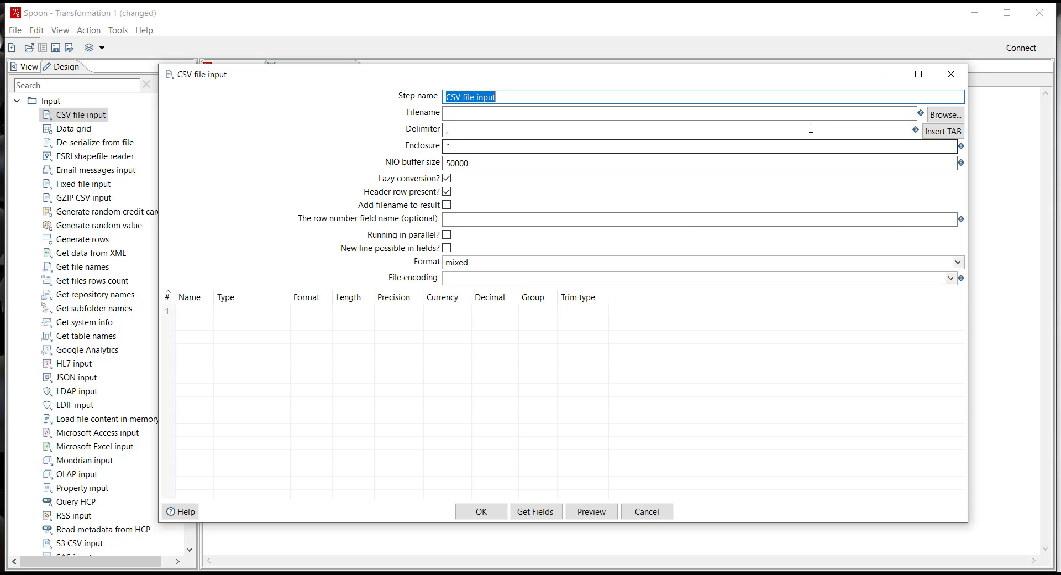
pyautogui.click(945, 115)
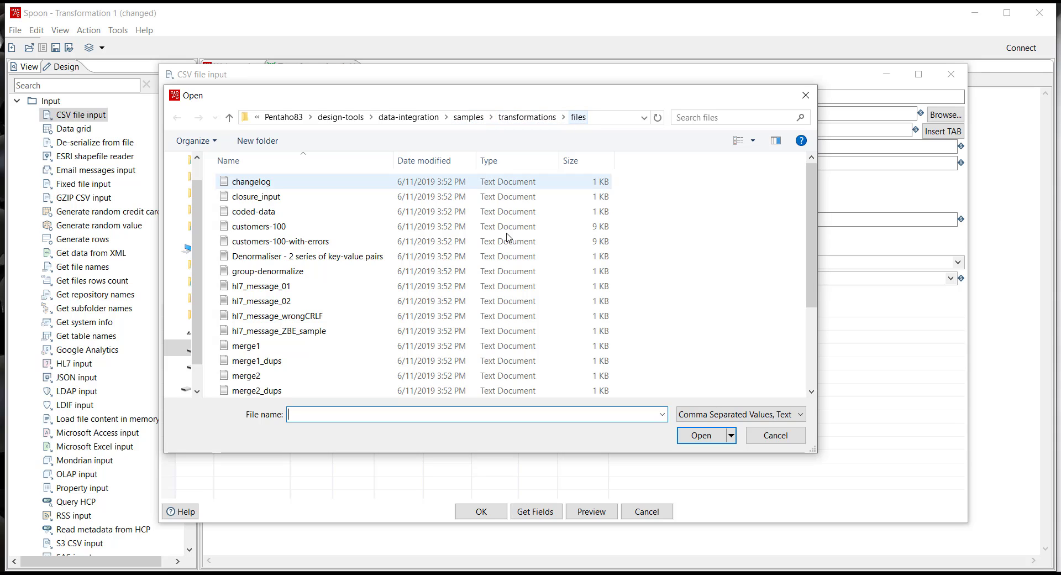
pyautogui.scroll(-3, 342, 287)
pyautogui.click(270, 318)
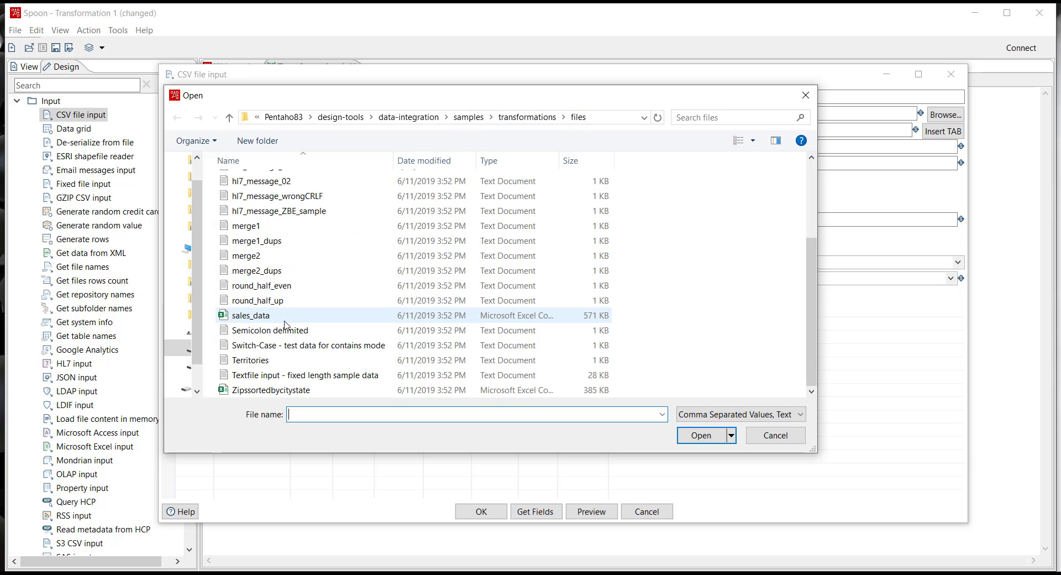
pyautogui.doubleClick(255, 319)
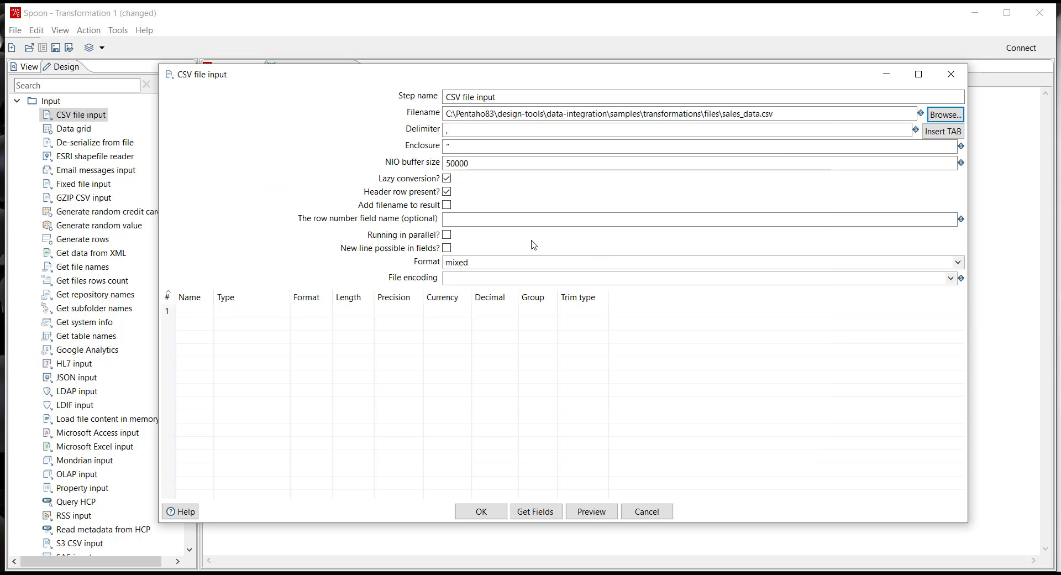
# Get the fields of sales_data.csv with the number of lines to sample set to 0, and accept the step settings.
pyautogui.click(536, 511)
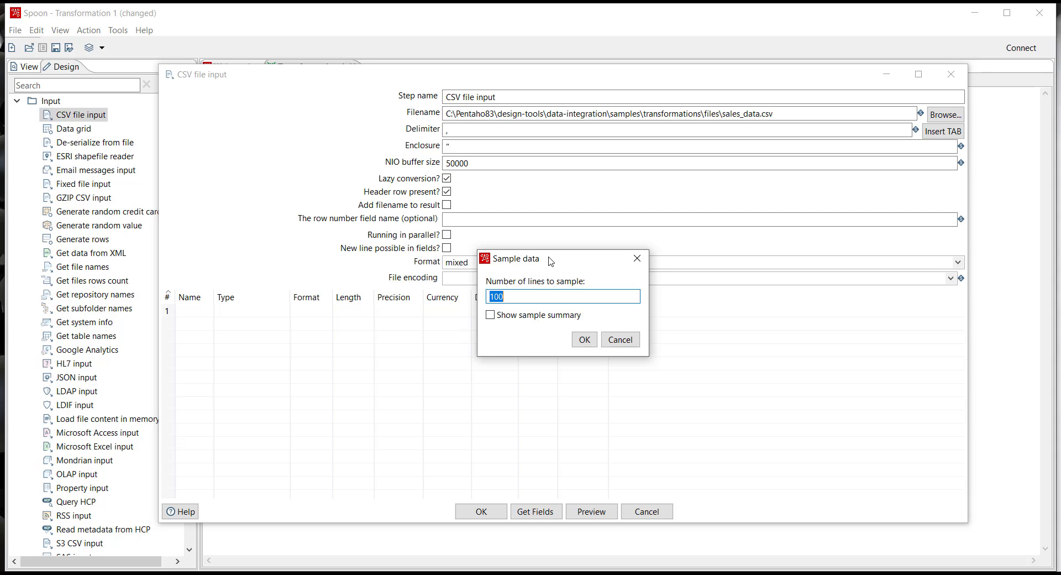
pyautogui.write('0')
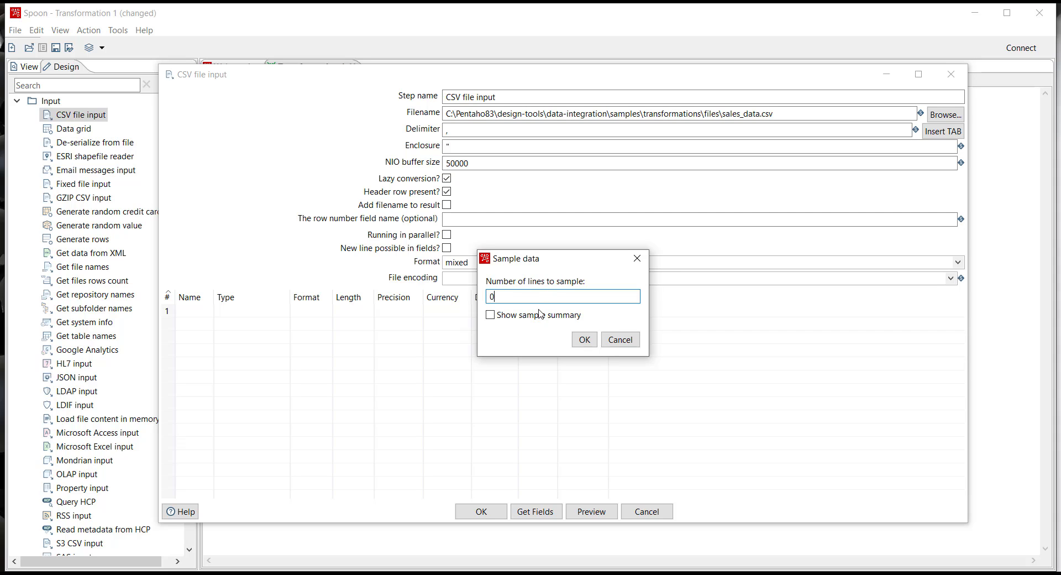
pyautogui.click(584, 340)
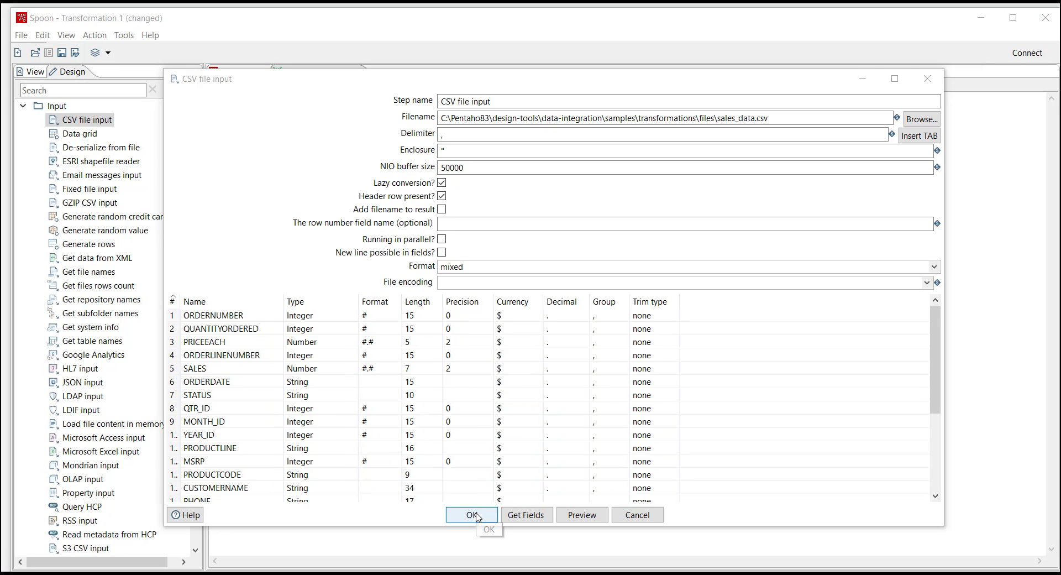
pyautogui.click(477, 515)
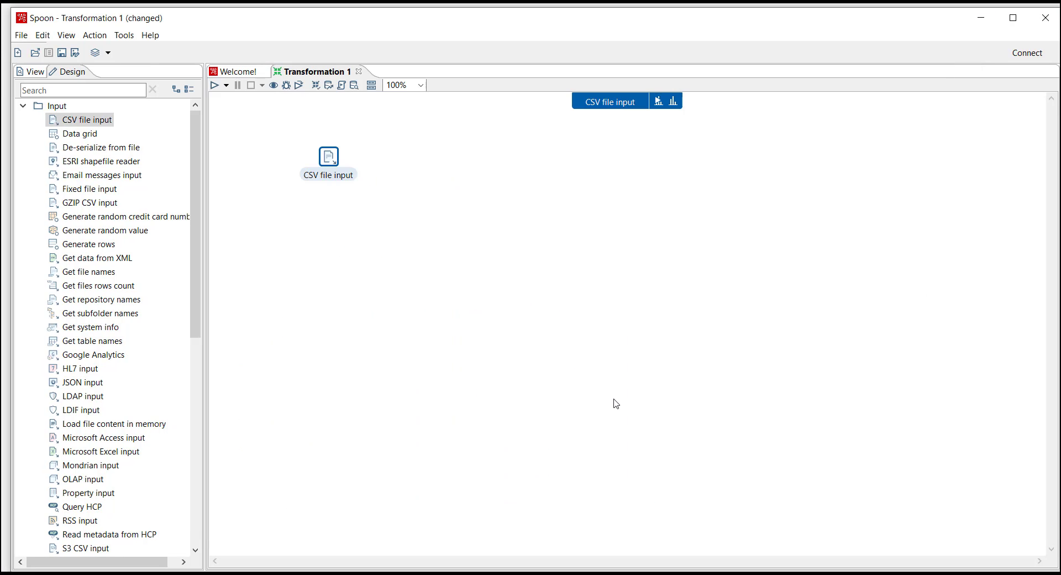
# Inspect the data of the CSV file input step and change its visualization to a Column chart.
pyautogui.click(674, 103)
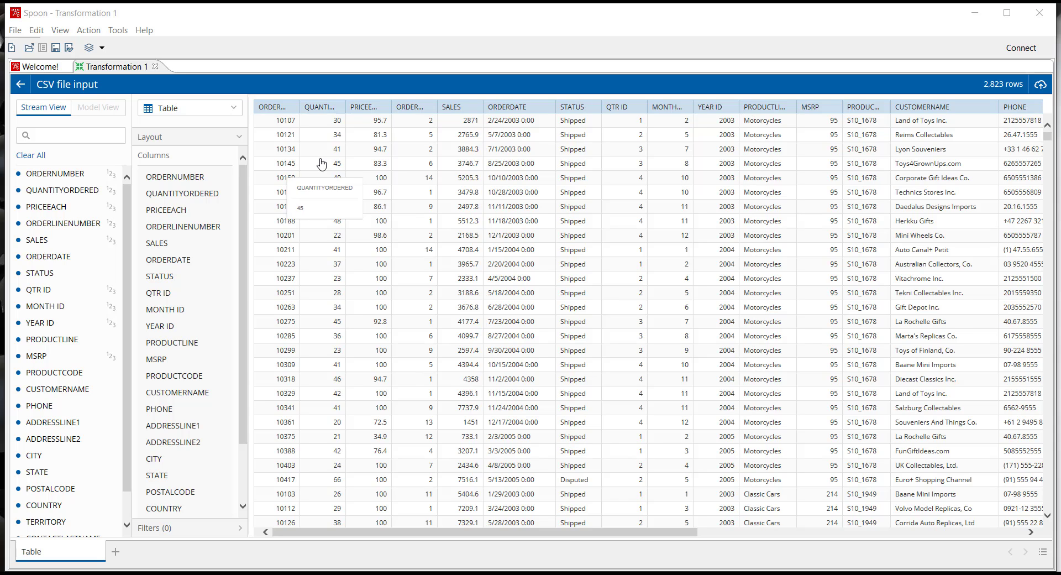
pyautogui.click(179, 109)
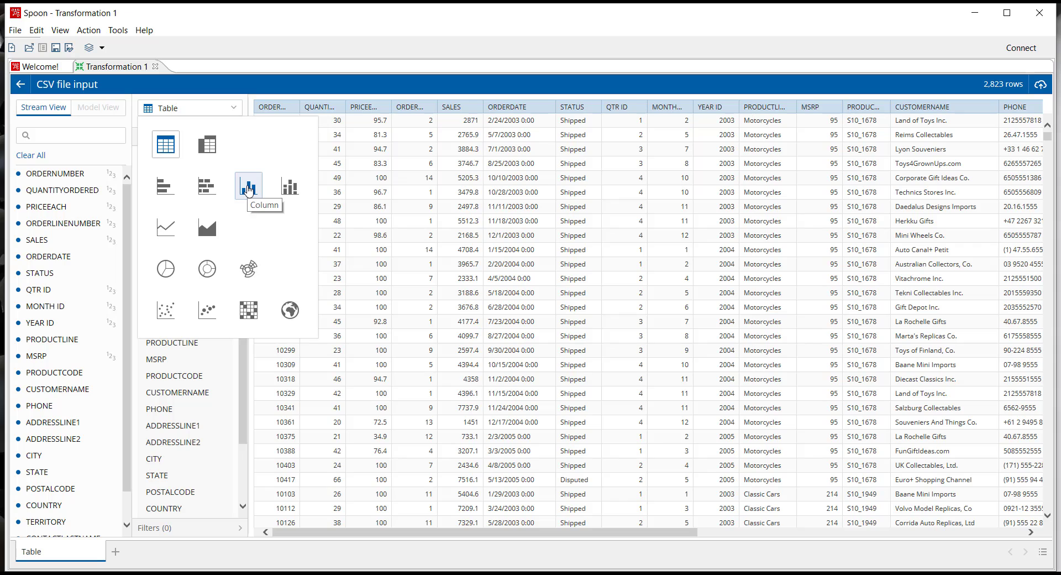
pyautogui.click(248, 188)
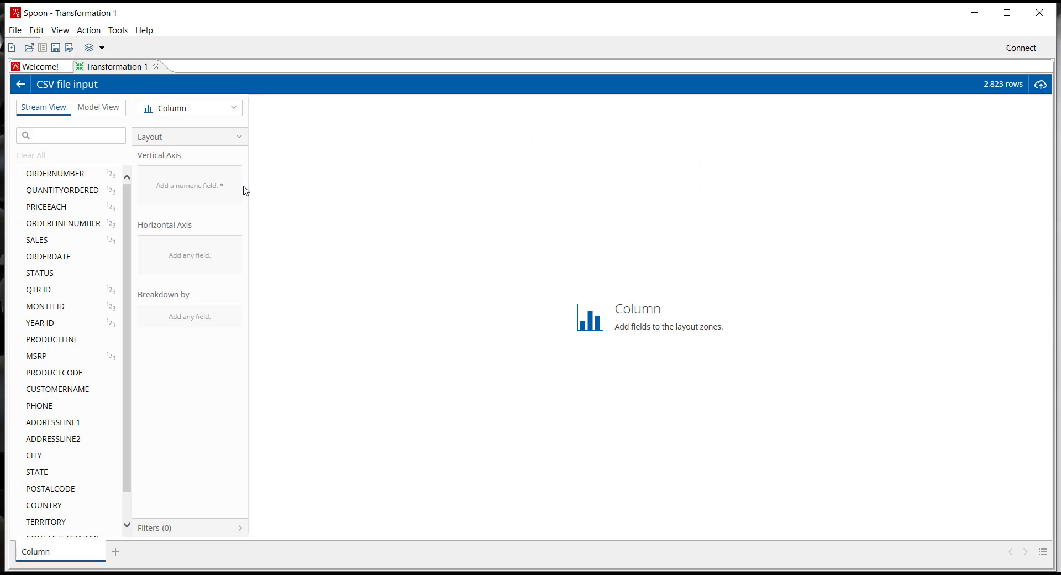
# Plot SALES on the vertical axis against COUNTRY on the horizontal axis and examine the values per country.
pyautogui.click(48, 243)
pyautogui.scroll(-1, 53, 305)
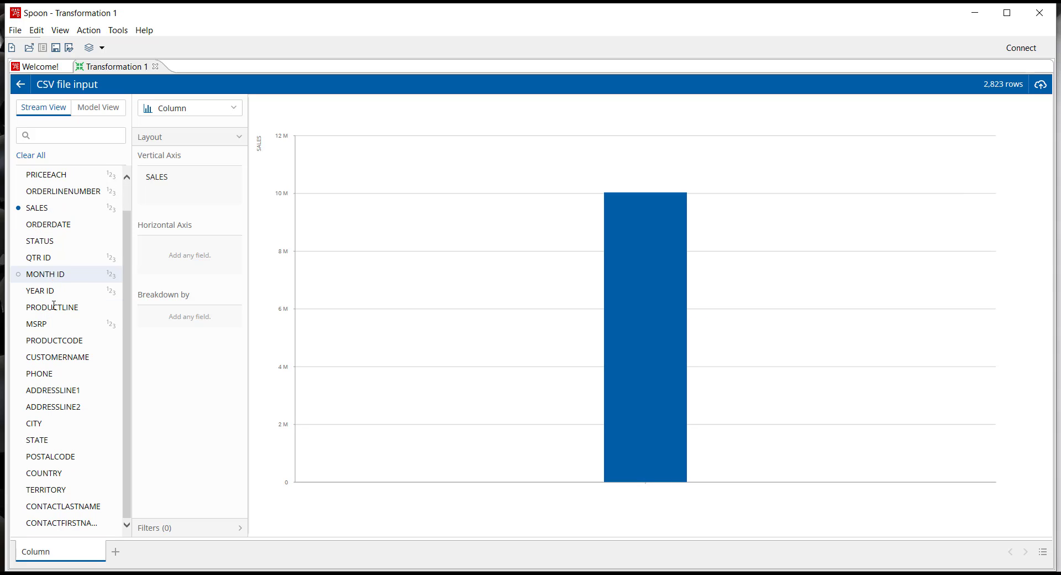
pyautogui.click(59, 476)
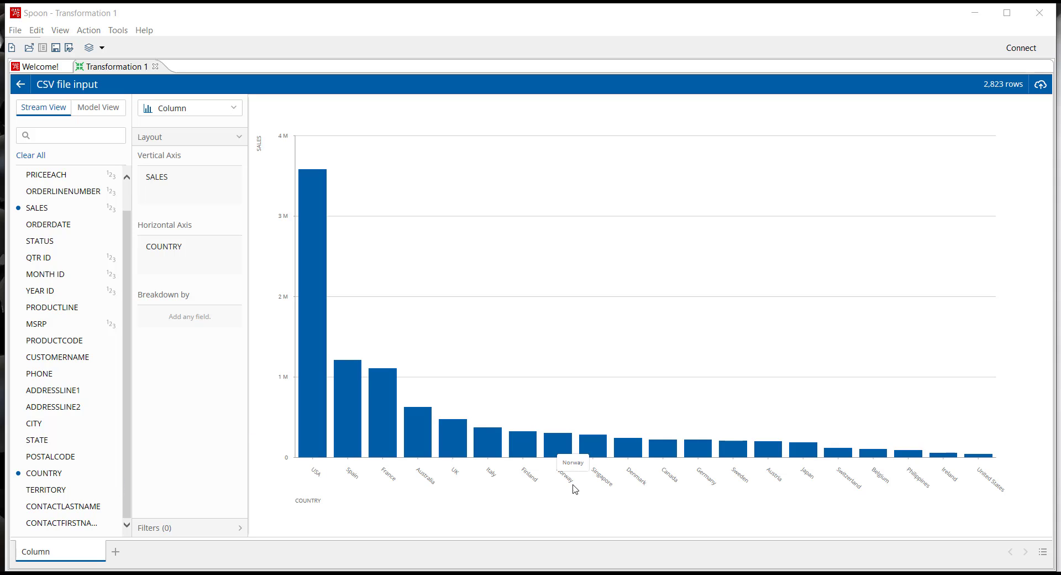
pyautogui.moveTo(526, 458)
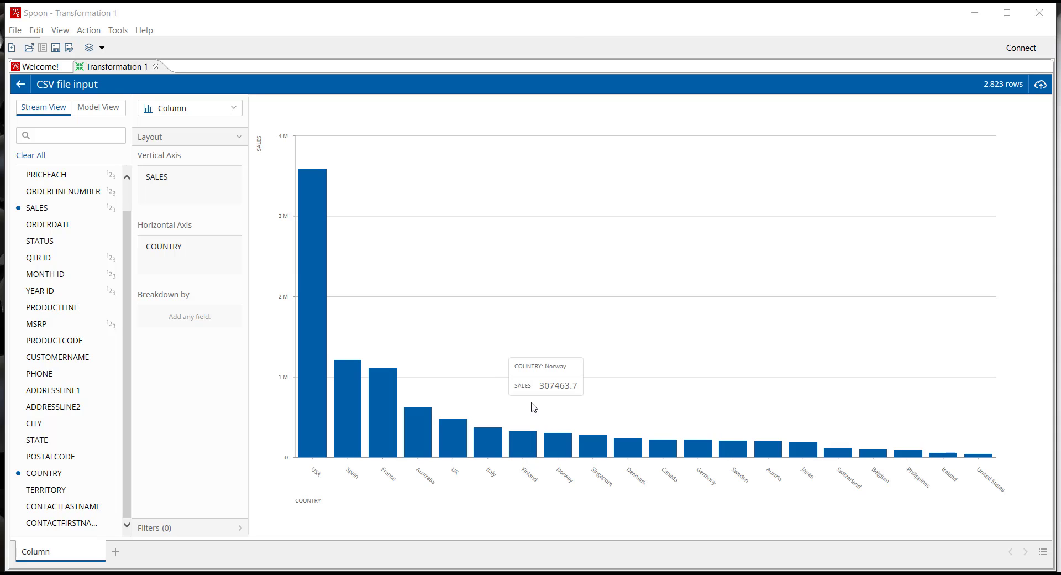
pyautogui.moveTo(333, 417)
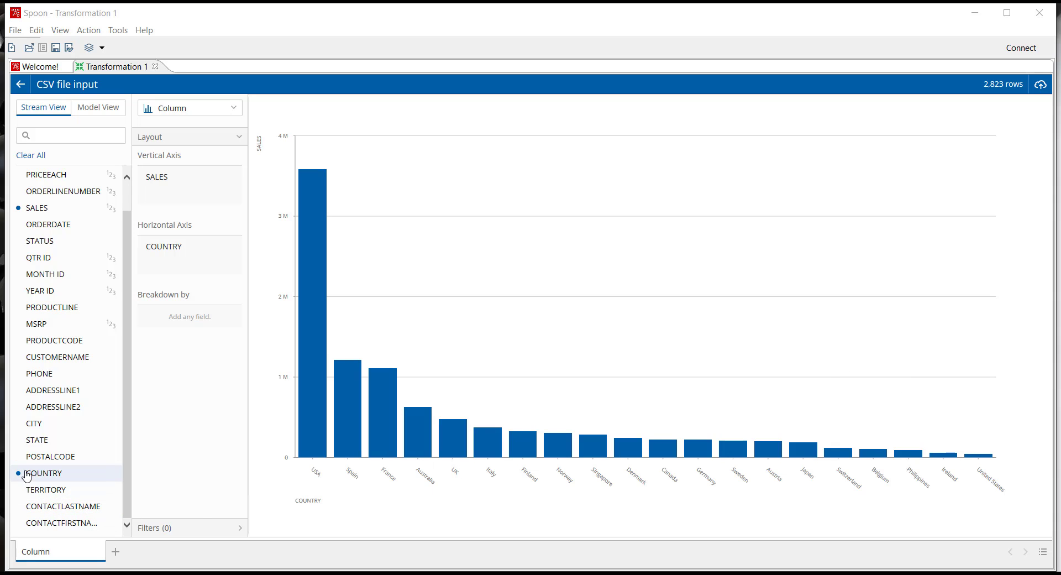
# Return from the data inspection to the transformation canvas and expand the Transform category instead of Input.
pyautogui.scroll(1, 71, 348)
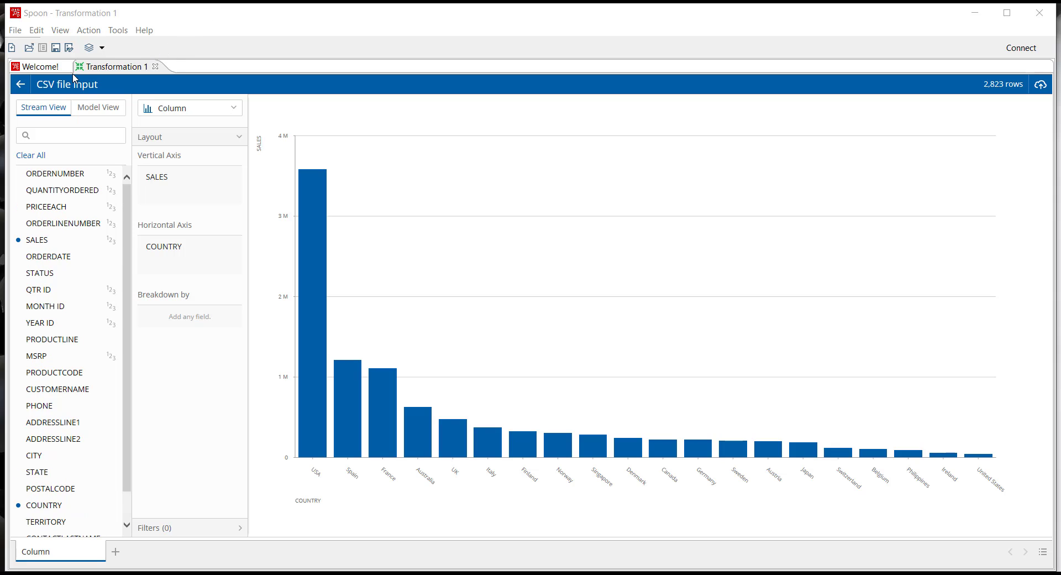
pyautogui.click(21, 87)
pyautogui.click(21, 88)
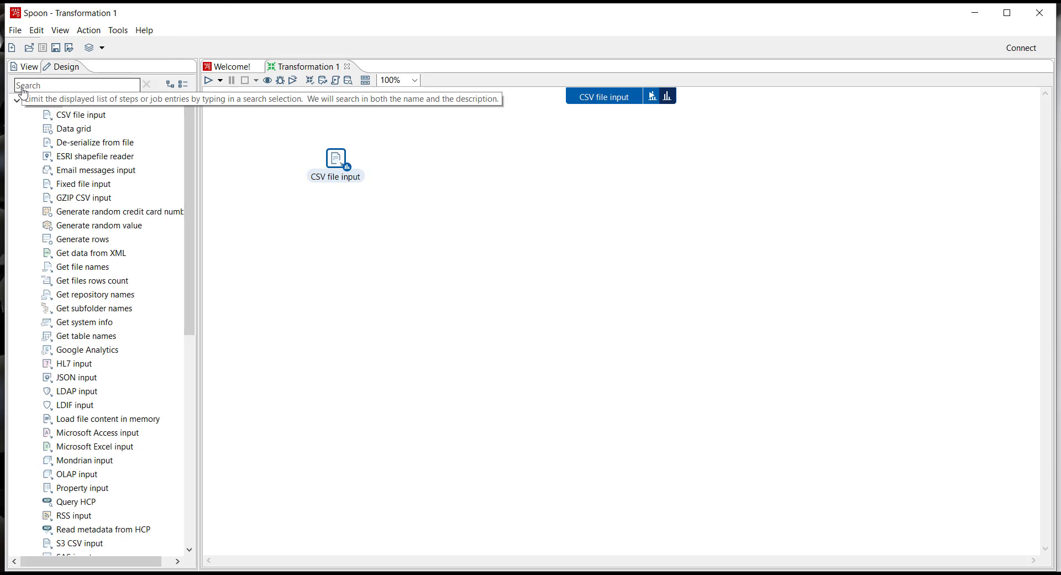
pyautogui.click(18, 101)
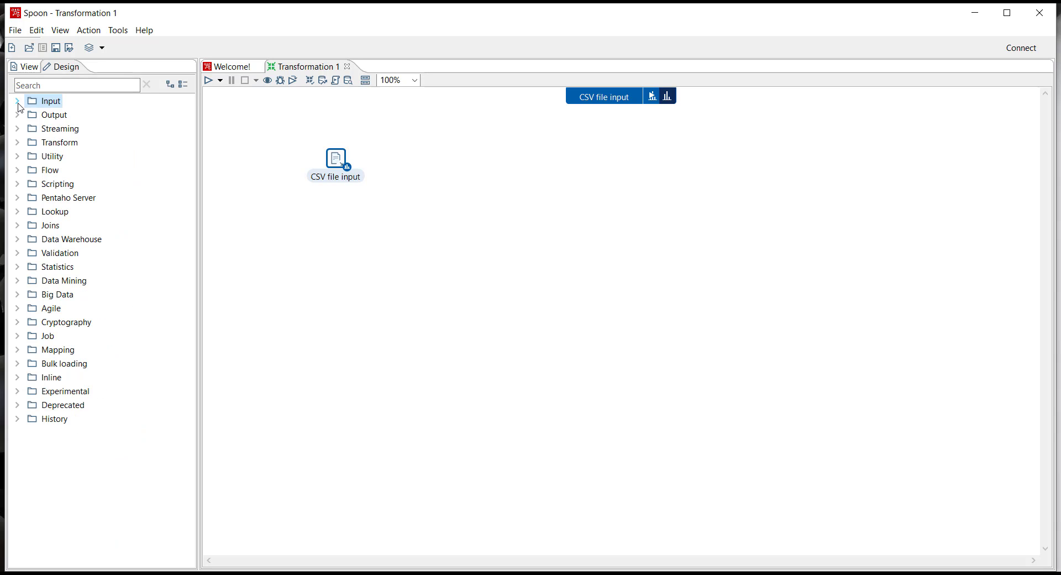
pyautogui.click(17, 143)
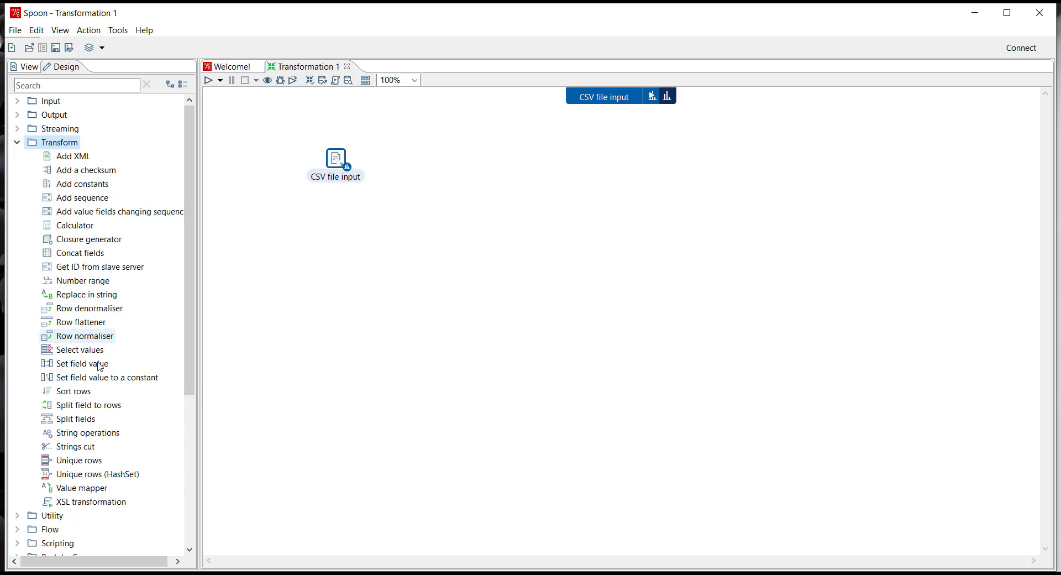
pyautogui.doubleClick(72, 490)
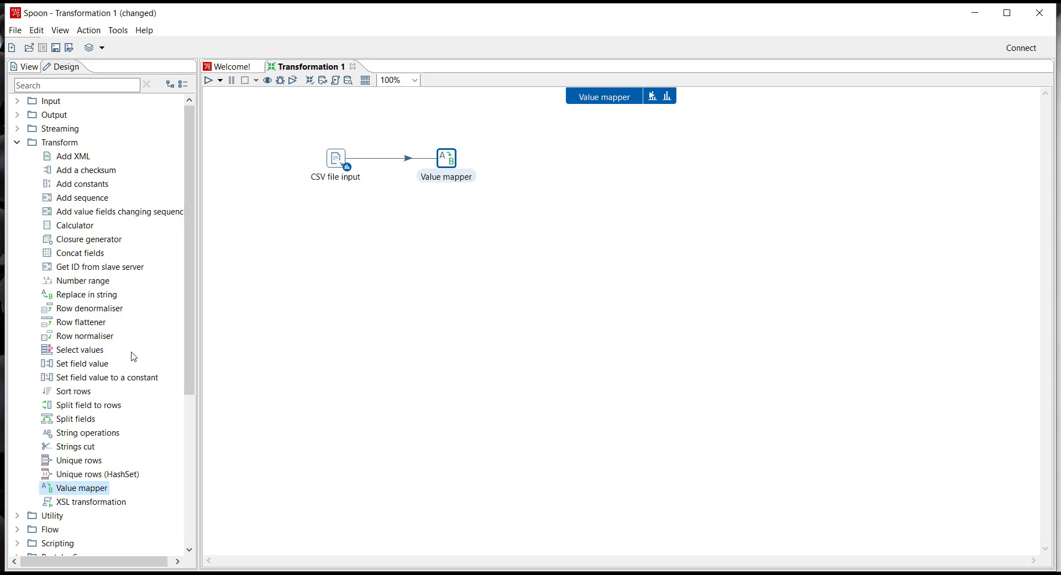
pyautogui.hotkey('ctrl', 'z')
pyautogui.hotkey('ctrl', 'z')
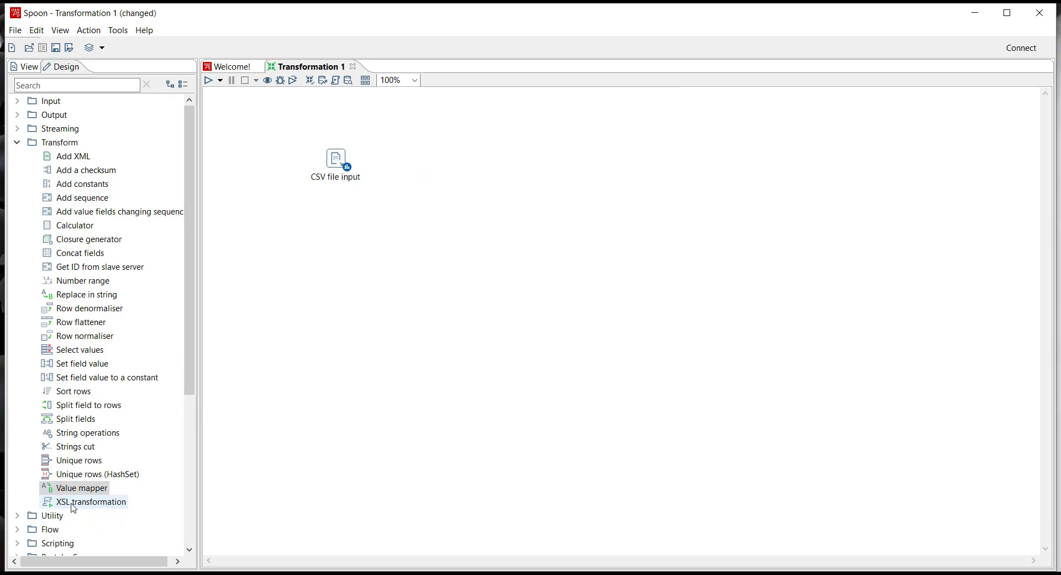
# Place a Value mapper step beside the CSV file input step and connect the two with a main output hop.
pyautogui.moveTo(71, 492); pyautogui.dragTo(435, 160)
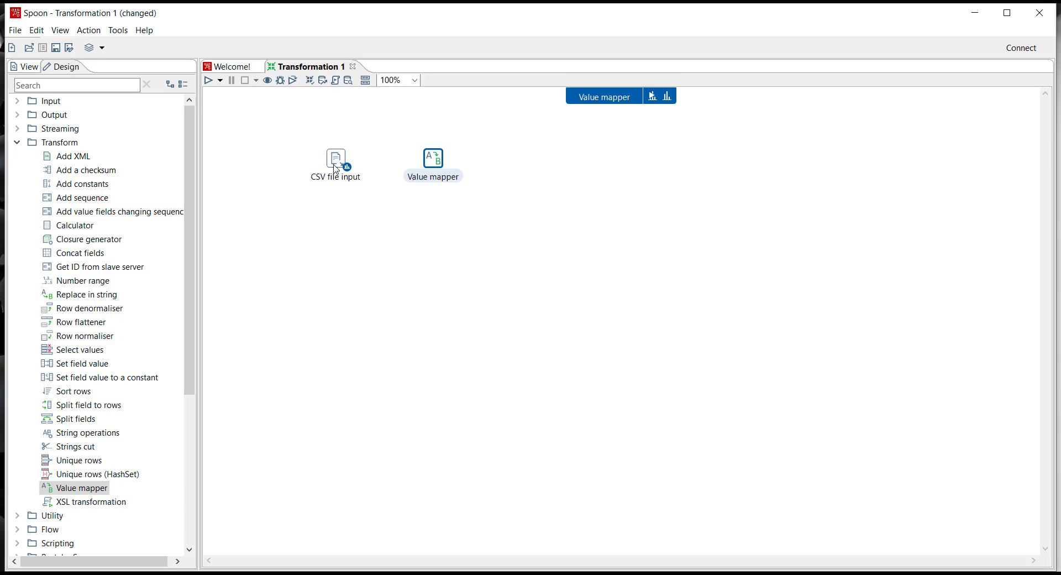
pyautogui.moveTo(338, 162); pyautogui.dragTo(436, 161)
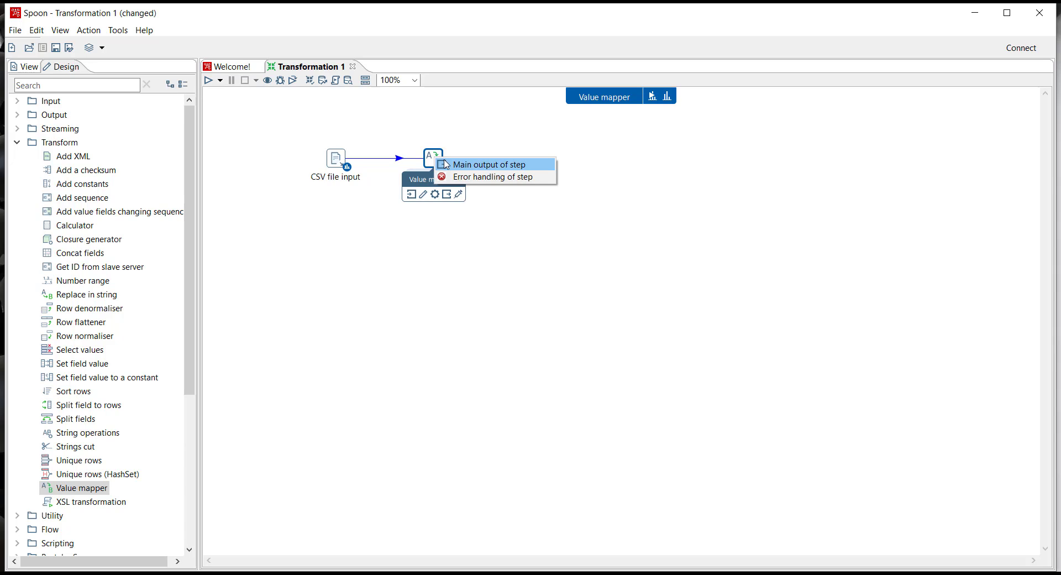
pyautogui.click(468, 166)
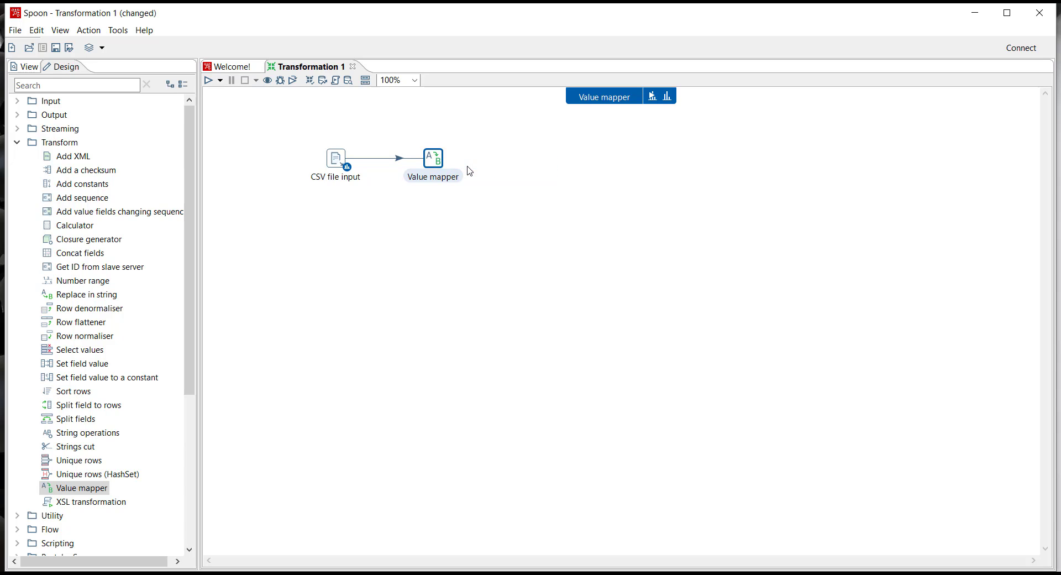
# Open the Value mapper step's settings and choose COUNTRY as the field name to use.
pyautogui.doubleClick(435, 160)
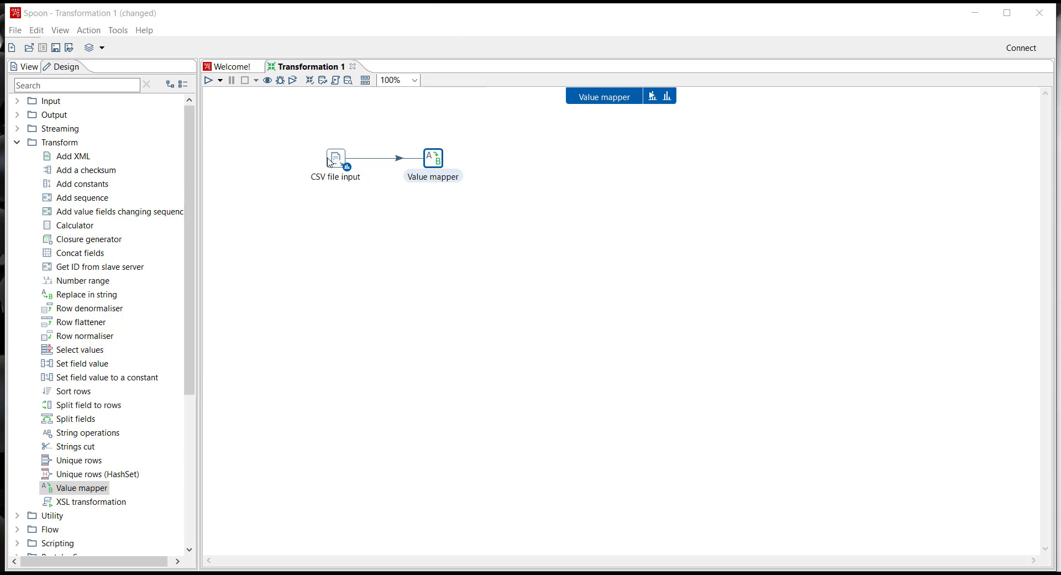
pyautogui.doubleClick(434, 160)
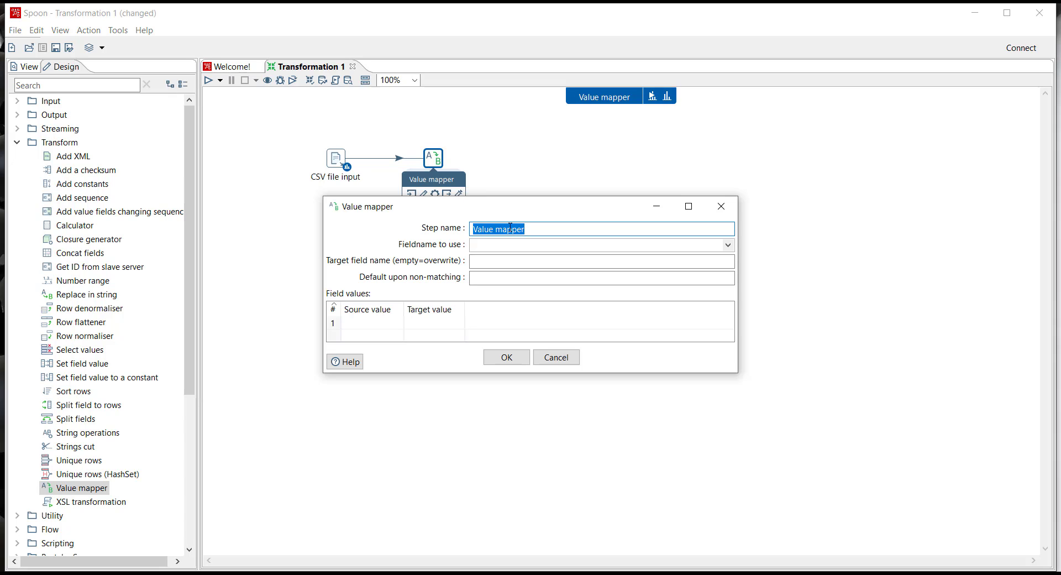
pyautogui.click(729, 245)
pyautogui.moveTo(727, 299); pyautogui.dragTo(720, 352)
pyautogui.click(564, 405)
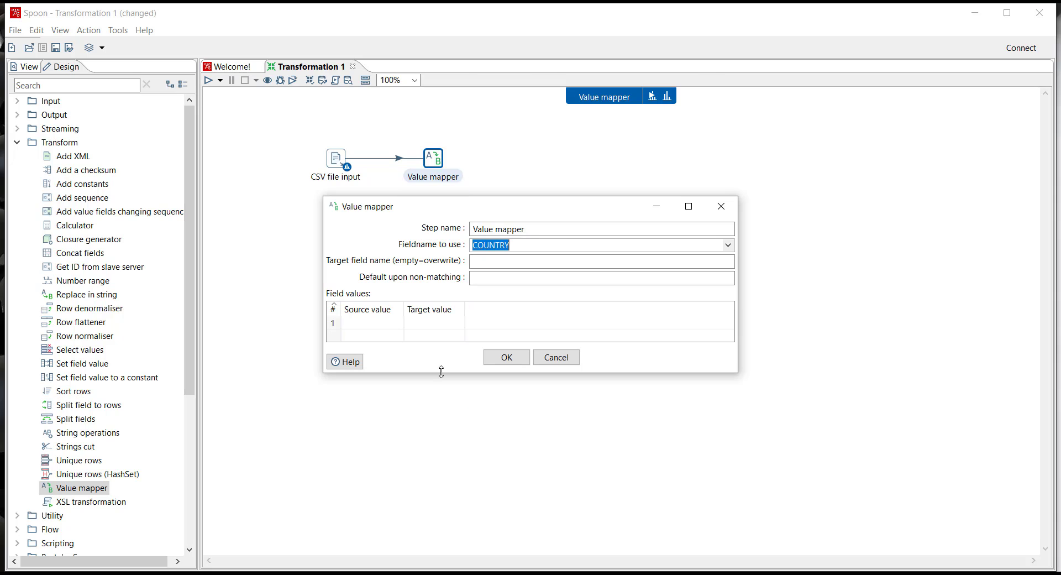
# Map the source value United States to the target value USA and confirm the Value mapper settings.
pyautogui.click(366, 323)
pyautogui.write('Un')
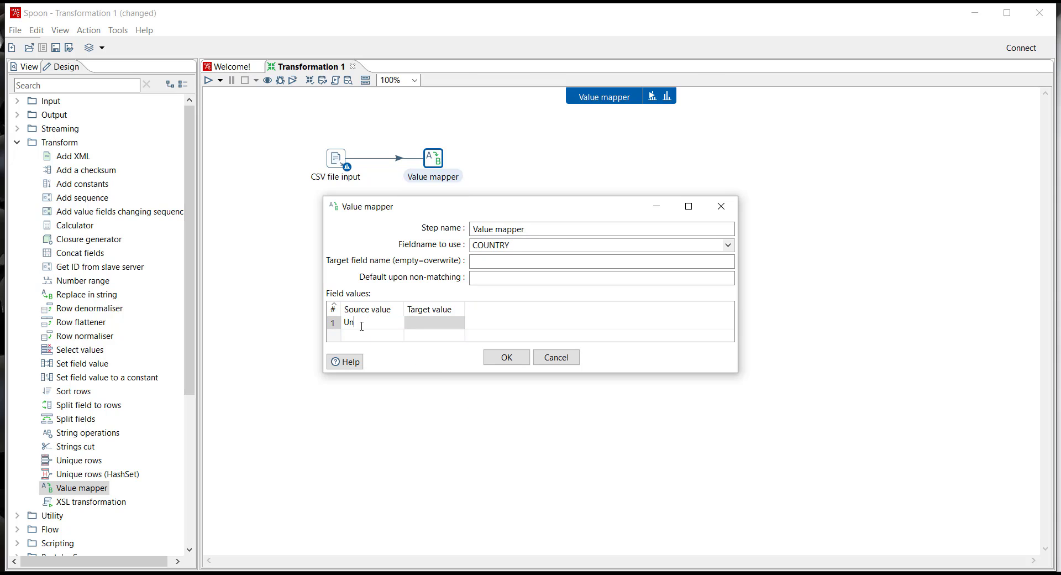
pyautogui.write('ited St')
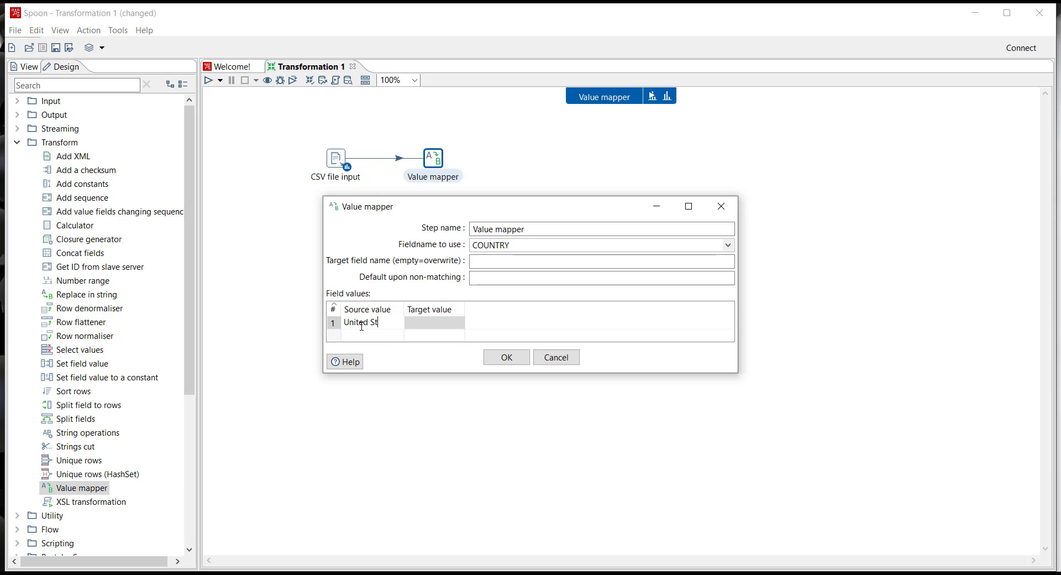
pyautogui.write('ates')
pyautogui.press('Tab')
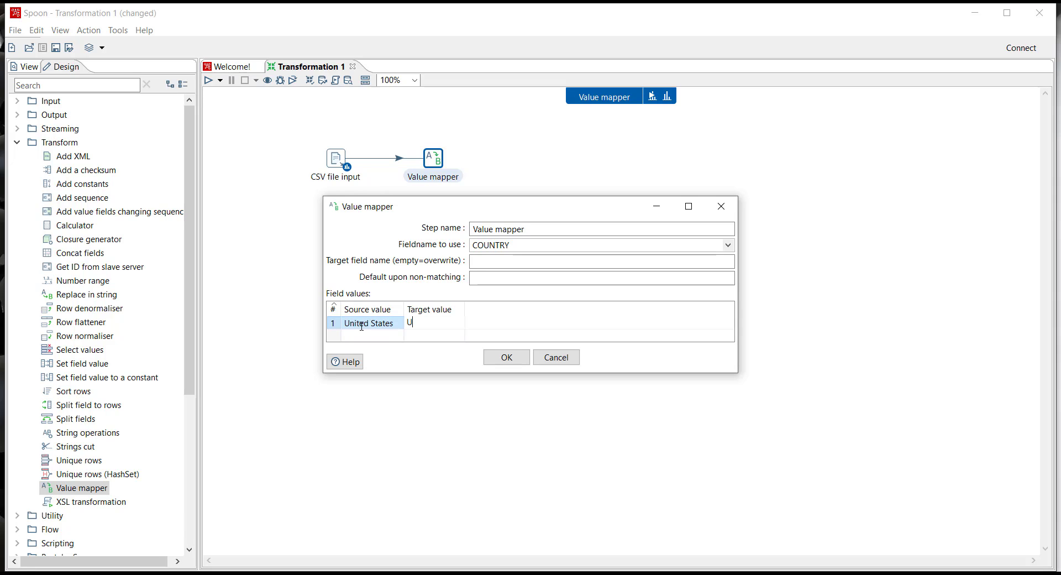
pyautogui.click(506, 359)
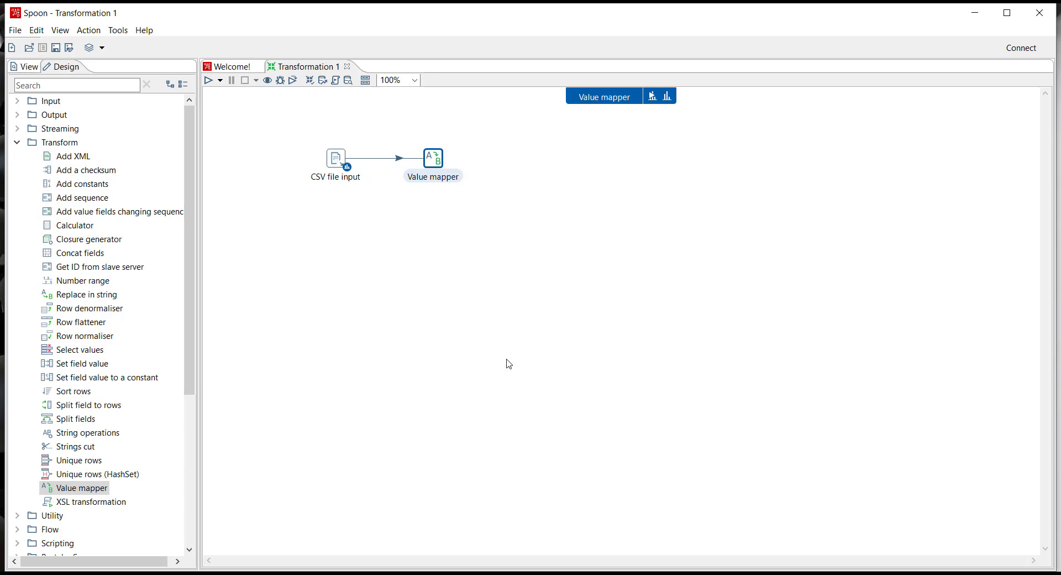
# Inspect the data of the Value mapper step and change its visualization to a Sunburst.
pyautogui.click(667, 98)
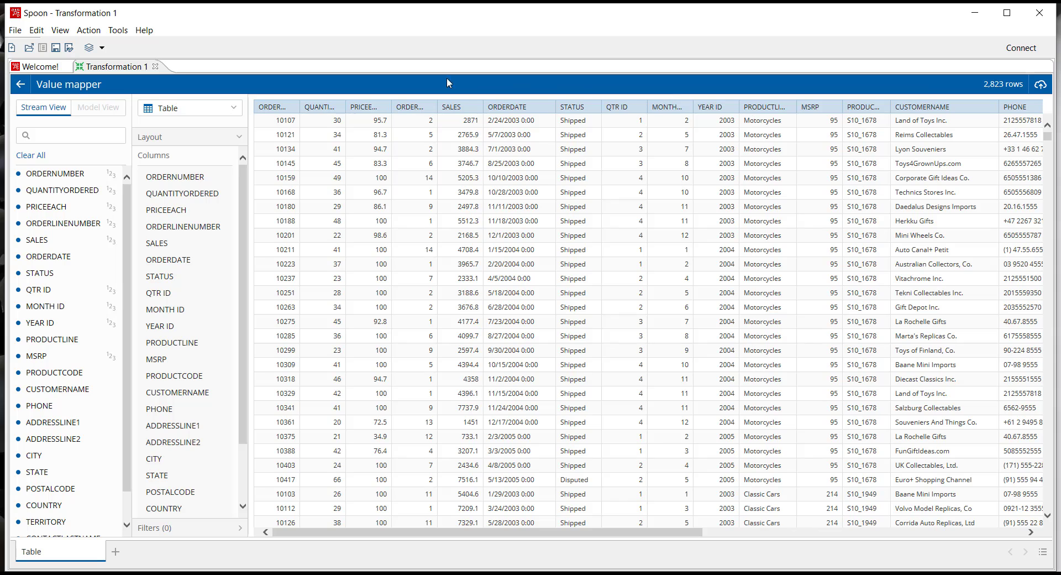
pyautogui.click(180, 109)
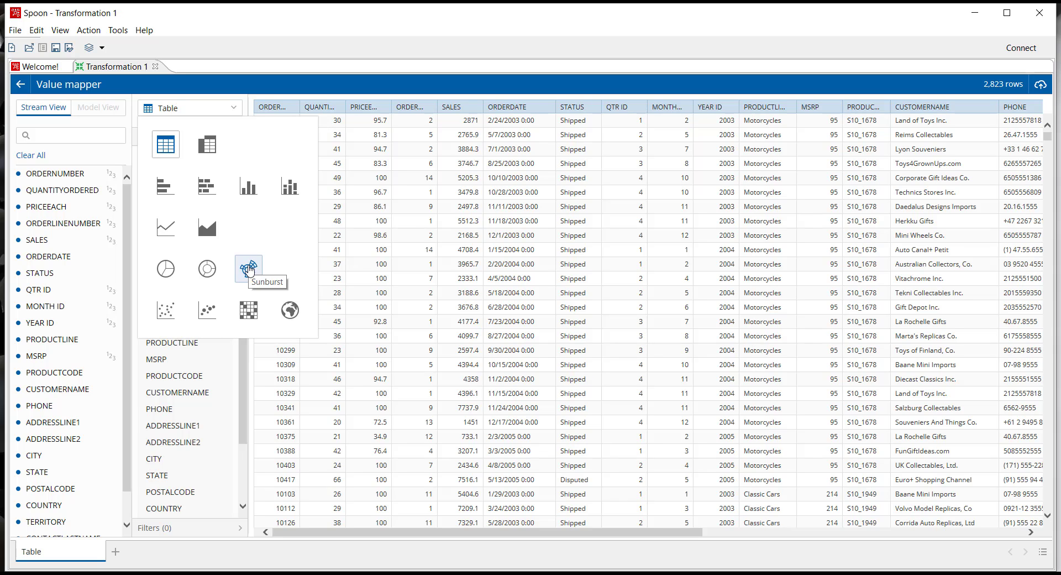
pyautogui.click(248, 269)
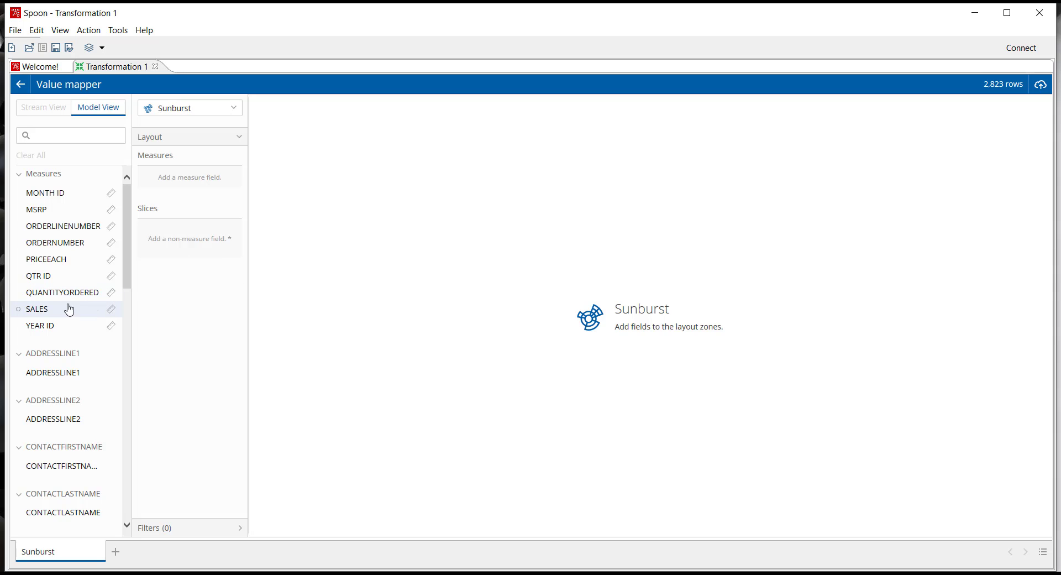
# Add SALES as the measure and COUNTRY as the slices of the Sunburst, and examine the shares per country.
pyautogui.doubleClick(46, 311)
pyautogui.scroll(-3, 46, 453)
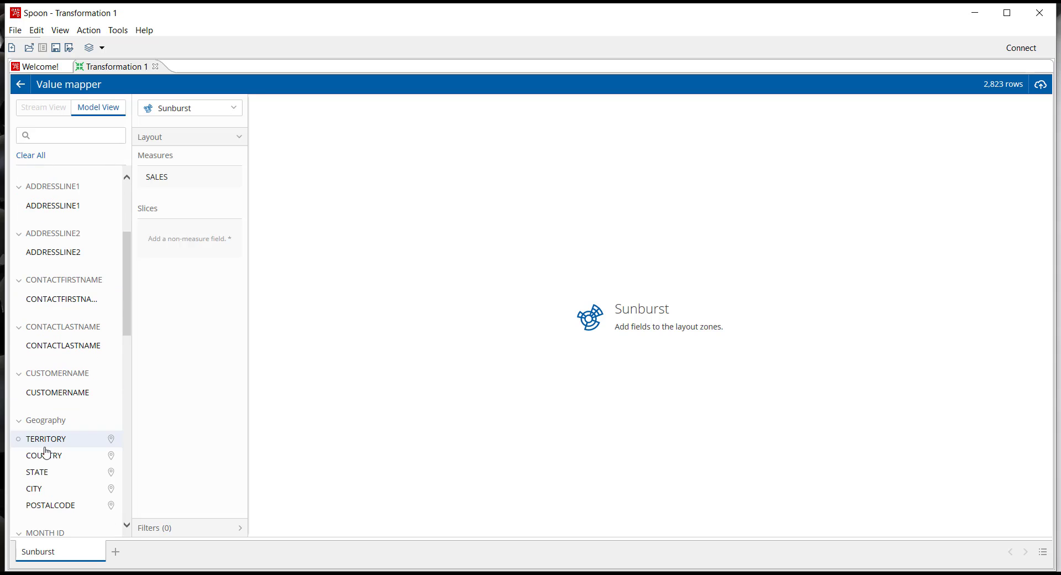
pyautogui.doubleClick(44, 459)
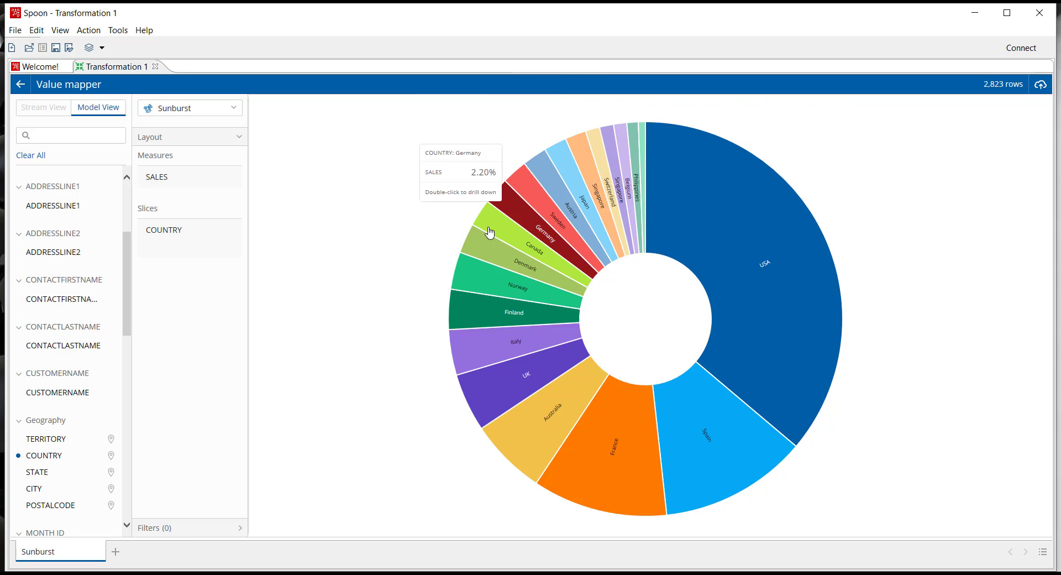
pyautogui.moveTo(761, 282)
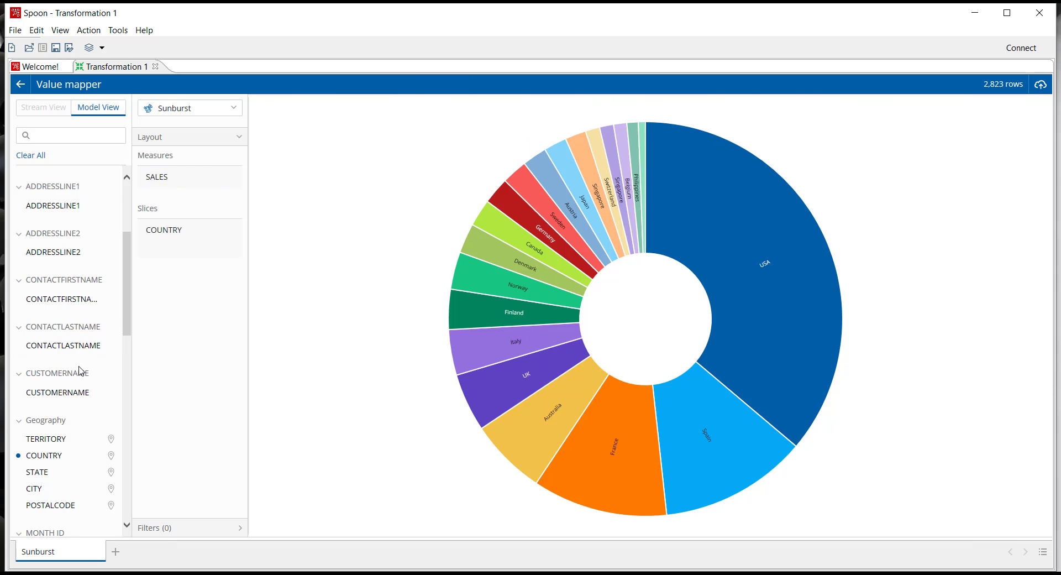
pyautogui.scroll(3, 84, 324)
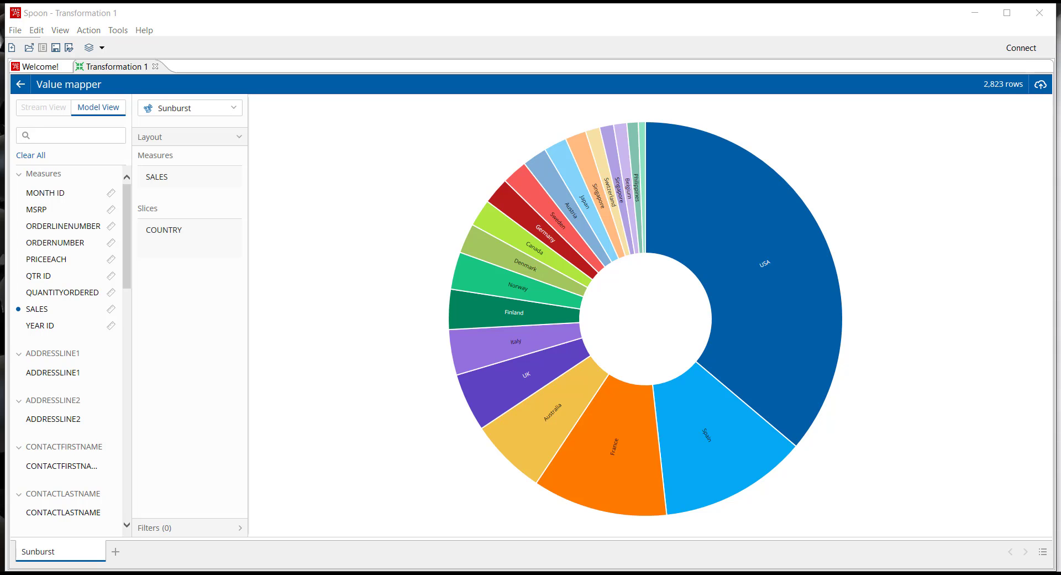
# Return to the transformation canvas and add a Table output step from the Output category, connected after the Value mapper.
pyautogui.click(20, 84)
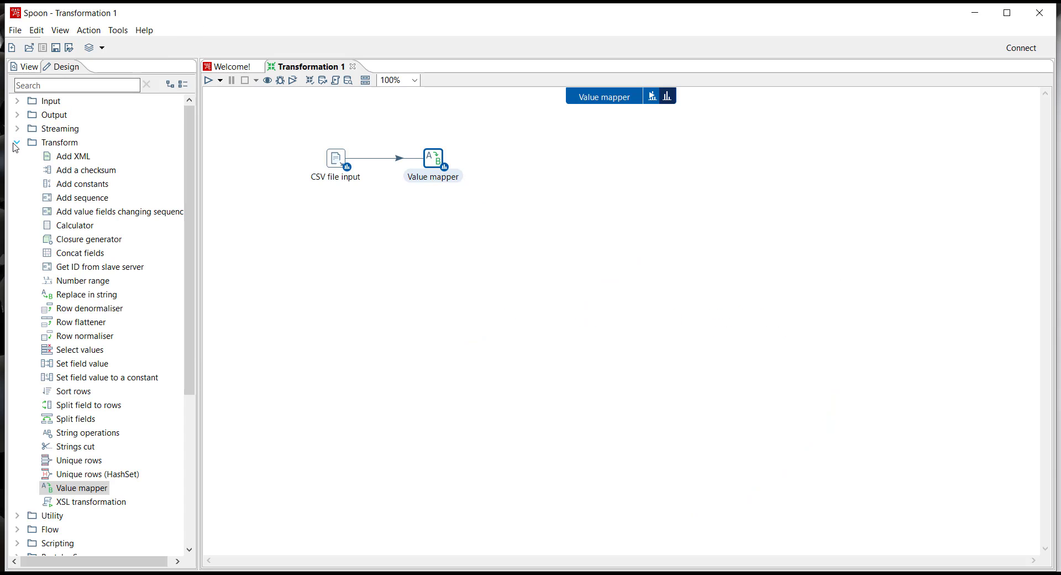
pyautogui.click(13, 142)
pyautogui.click(16, 116)
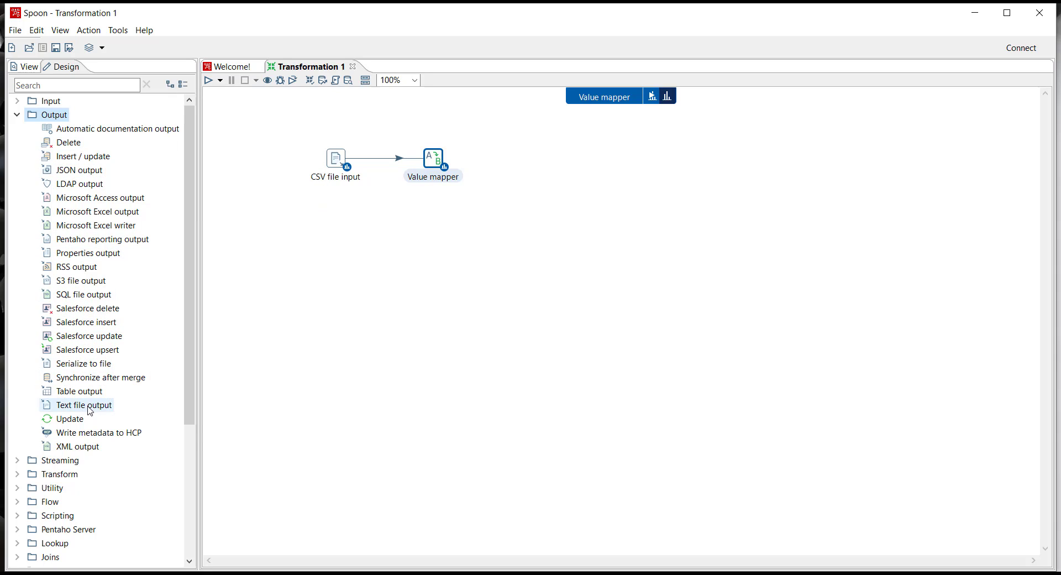
pyautogui.doubleClick(73, 393)
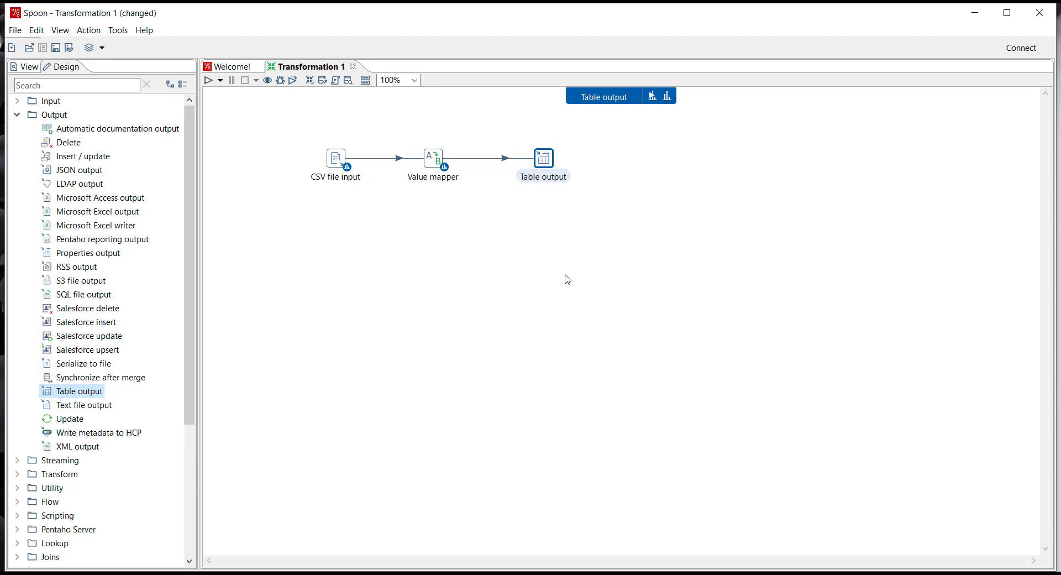
# Examine the connection types offered for a new database connection in the Table output settings, then cancel without changes.
pyautogui.doubleClick(544, 159)
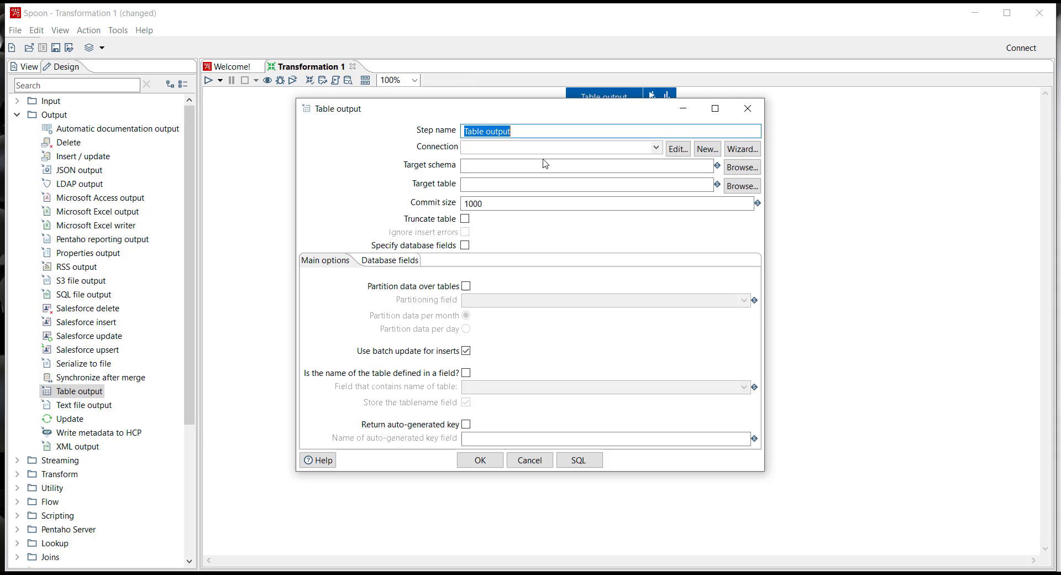
pyautogui.click(704, 150)
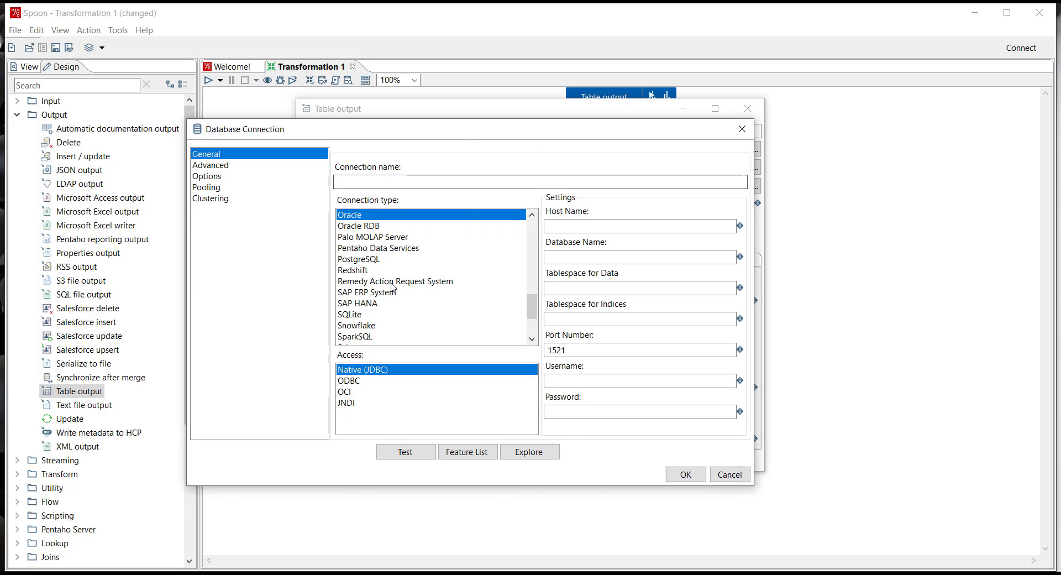
pyautogui.scroll(-1, 393, 286)
pyautogui.scroll(-1, 400, 285)
pyautogui.scroll(1, 409, 280)
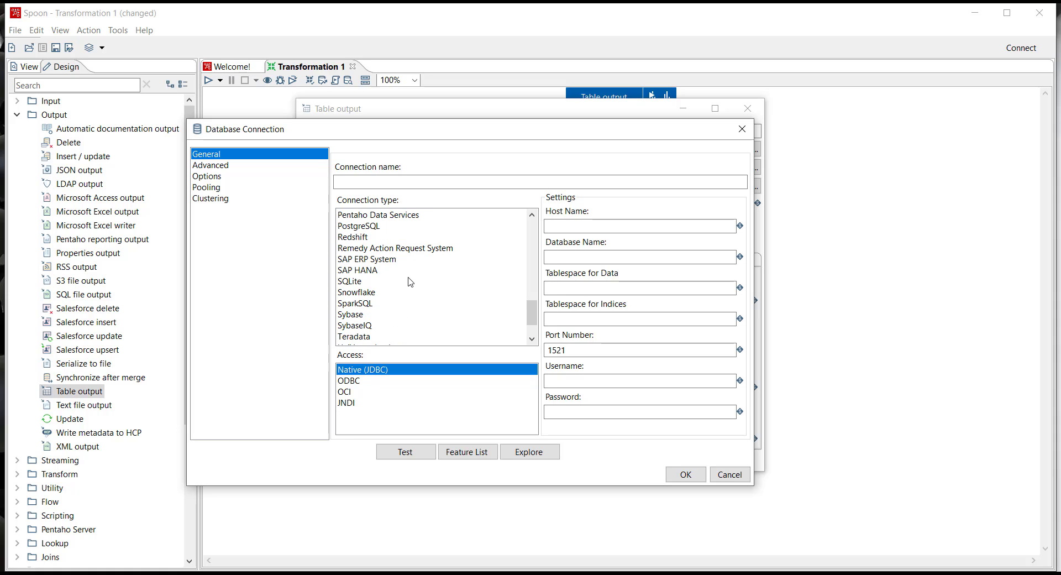
pyautogui.scroll(2, 409, 280)
pyautogui.scroll(1, 401, 264)
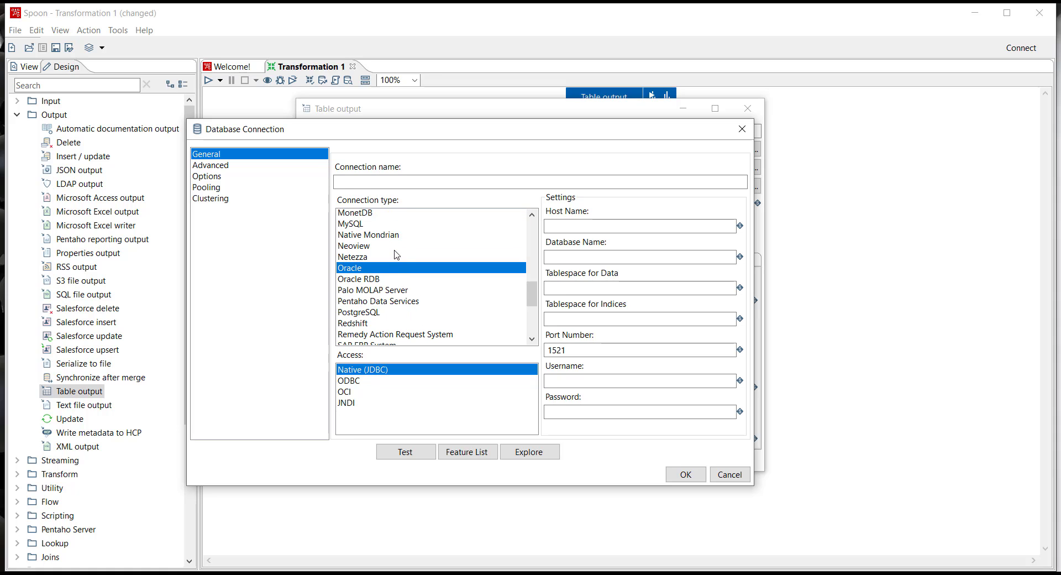
pyautogui.scroll(2, 401, 264)
pyautogui.scroll(-5, 400, 265)
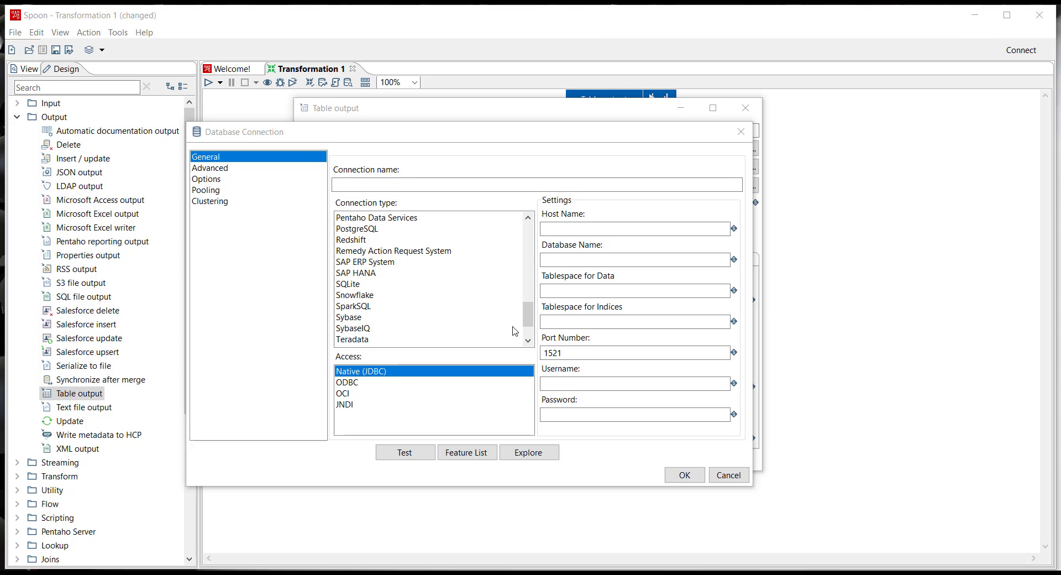
pyautogui.click(729, 476)
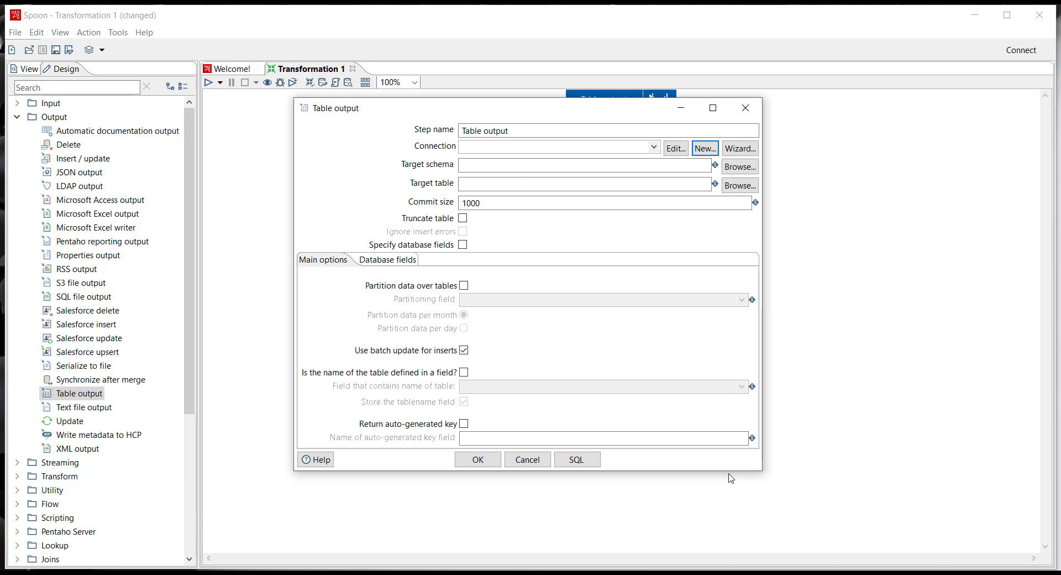
pyautogui.click(527, 459)
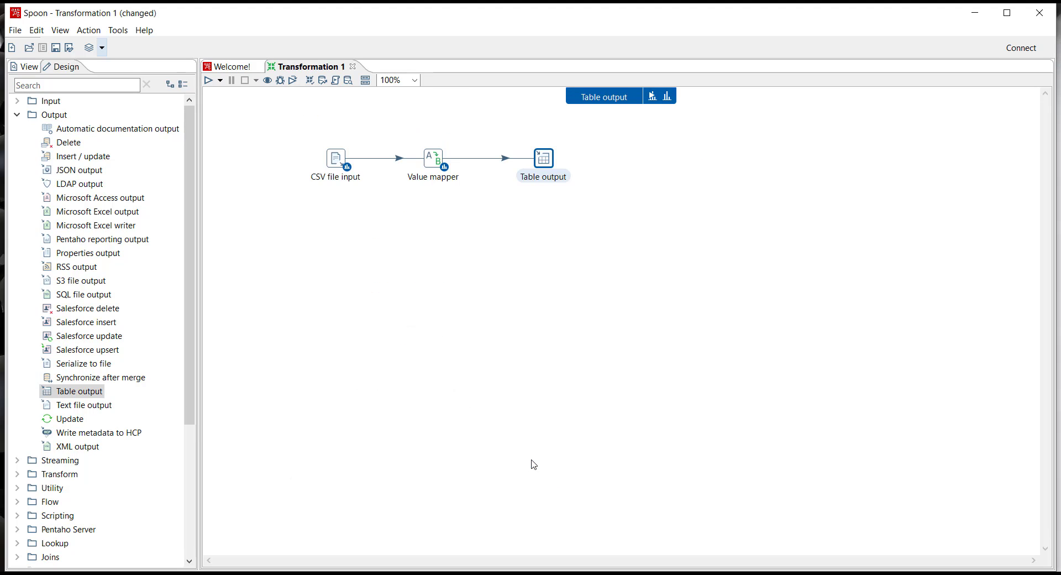
# Open the sample file Getting Started Transformation.ktr from the samples/transformations folder.
pyautogui.click(29, 48)
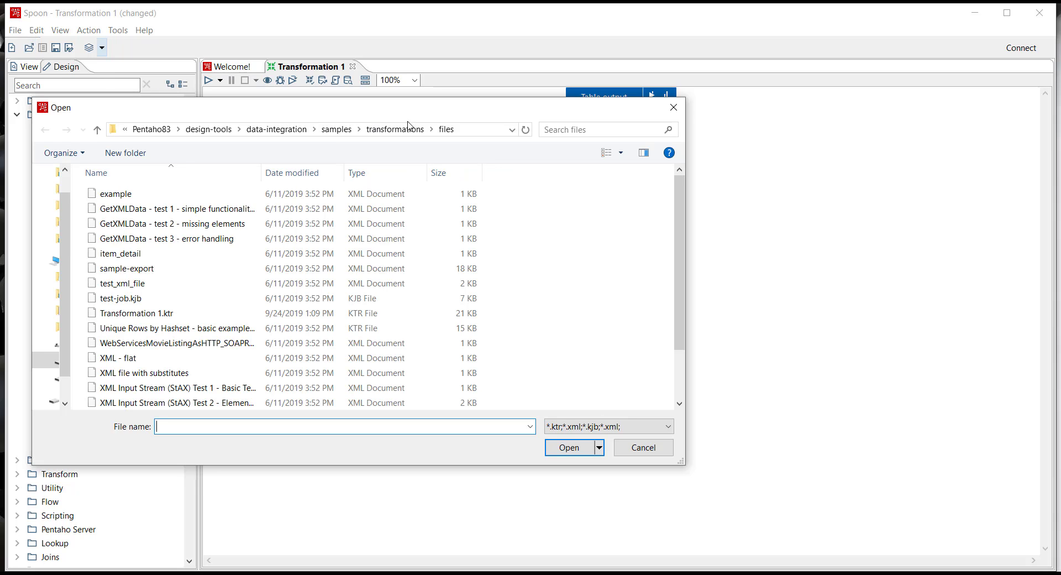
pyautogui.click(395, 130)
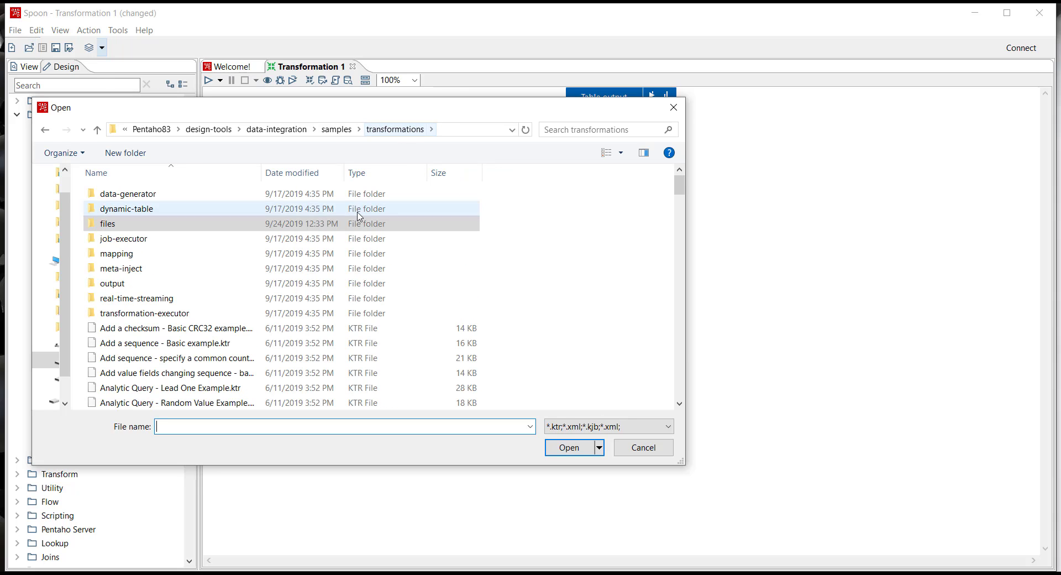
pyautogui.scroll(-9, 248, 287)
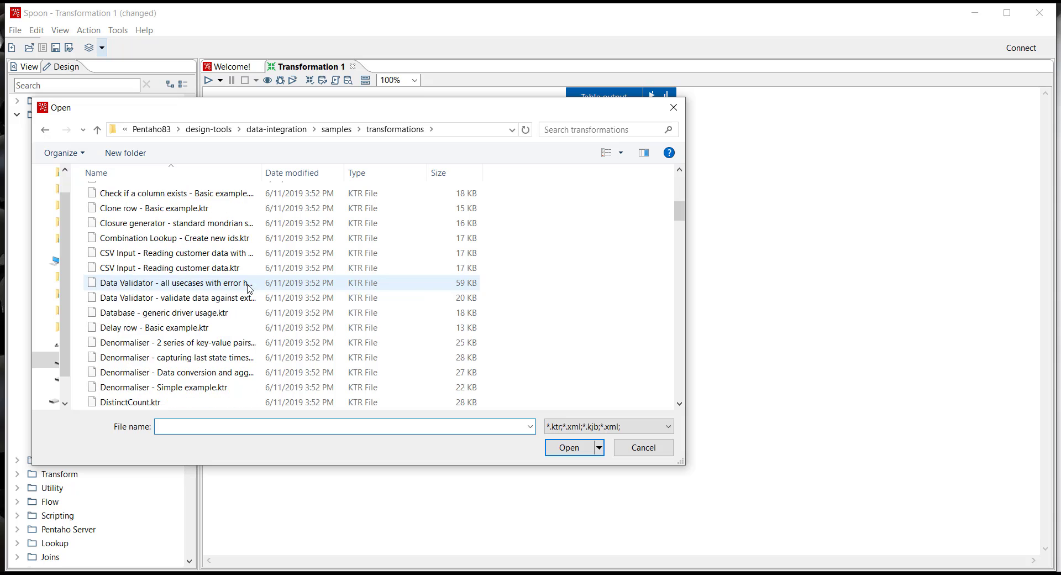
pyautogui.scroll(-7, 248, 287)
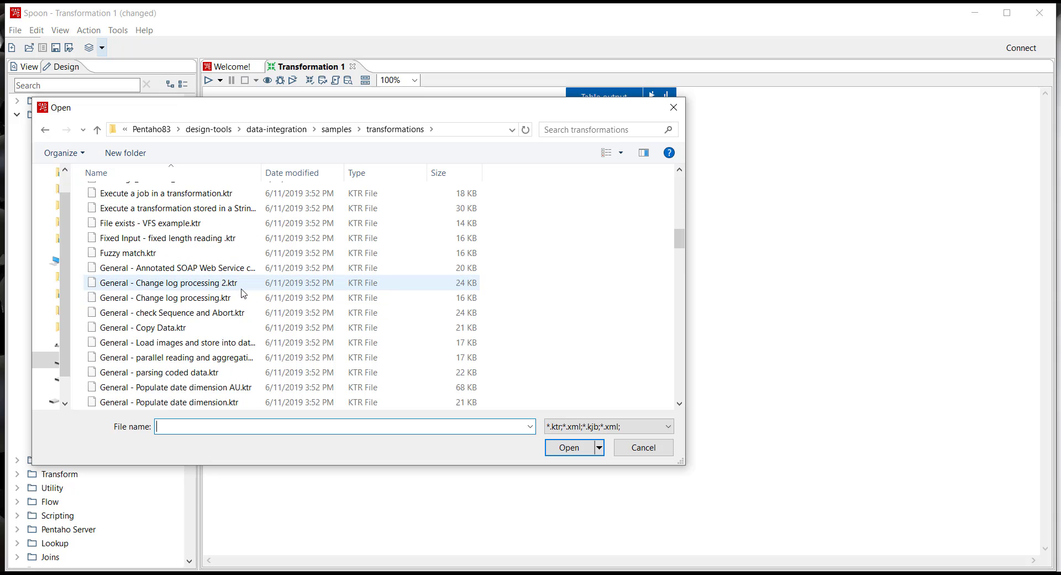
pyautogui.scroll(-2, 243, 287)
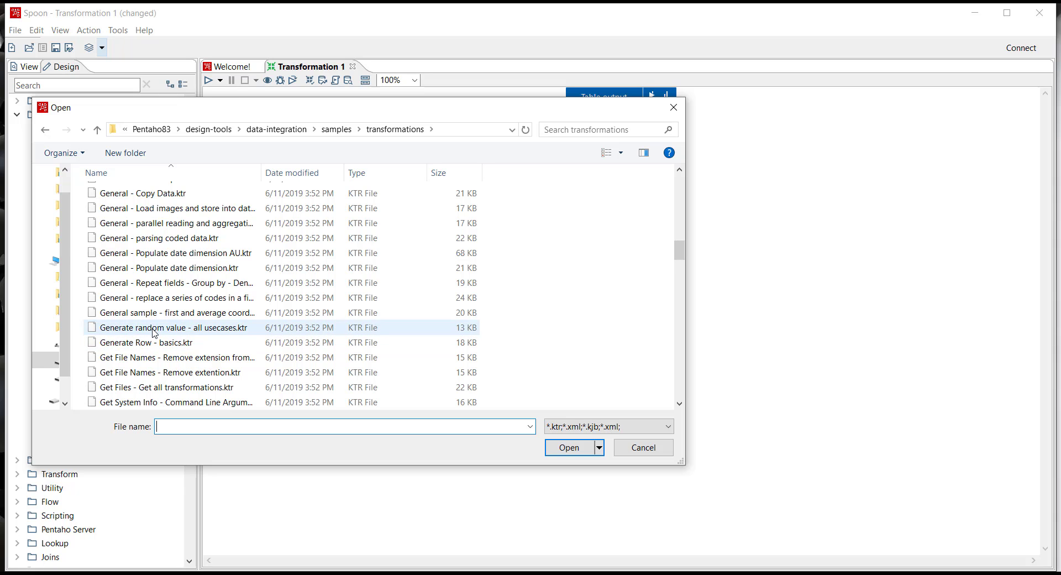
pyautogui.scroll(-2, 160, 342)
pyautogui.scroll(-3, 165, 343)
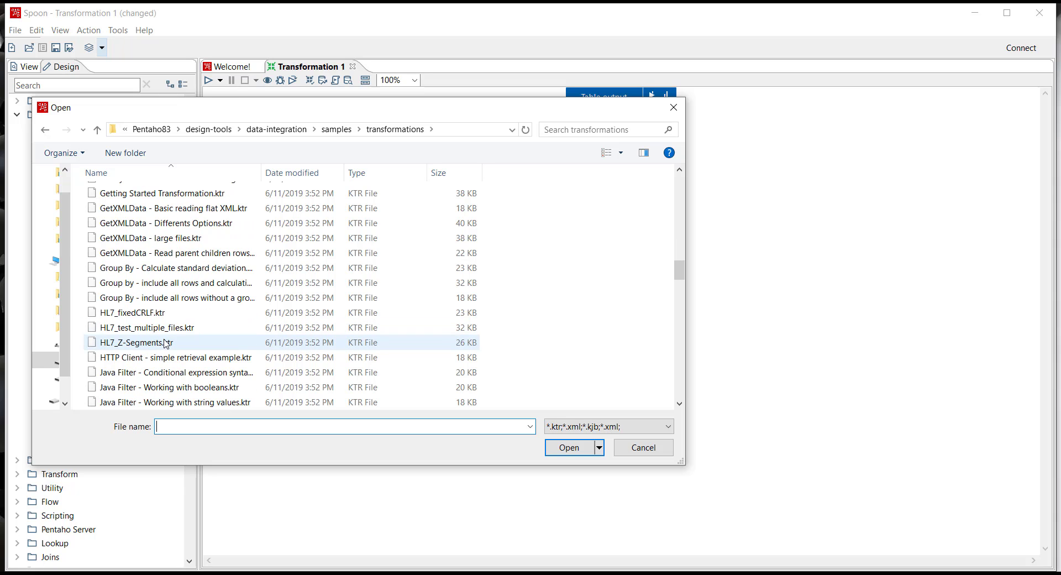
pyautogui.scroll(2, 149, 243)
pyautogui.doubleClick(149, 235)
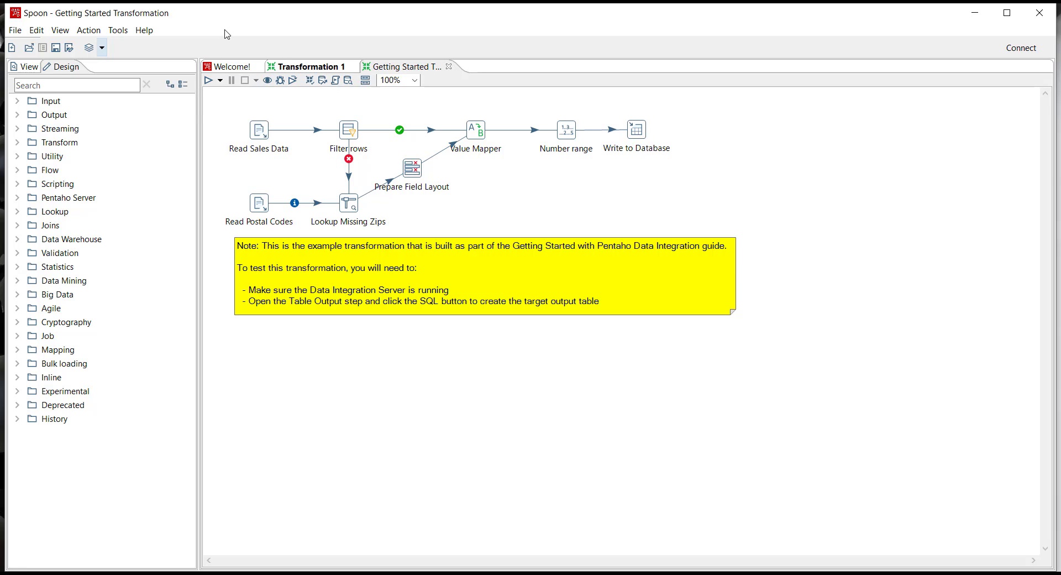
pyautogui.click(145, 2)
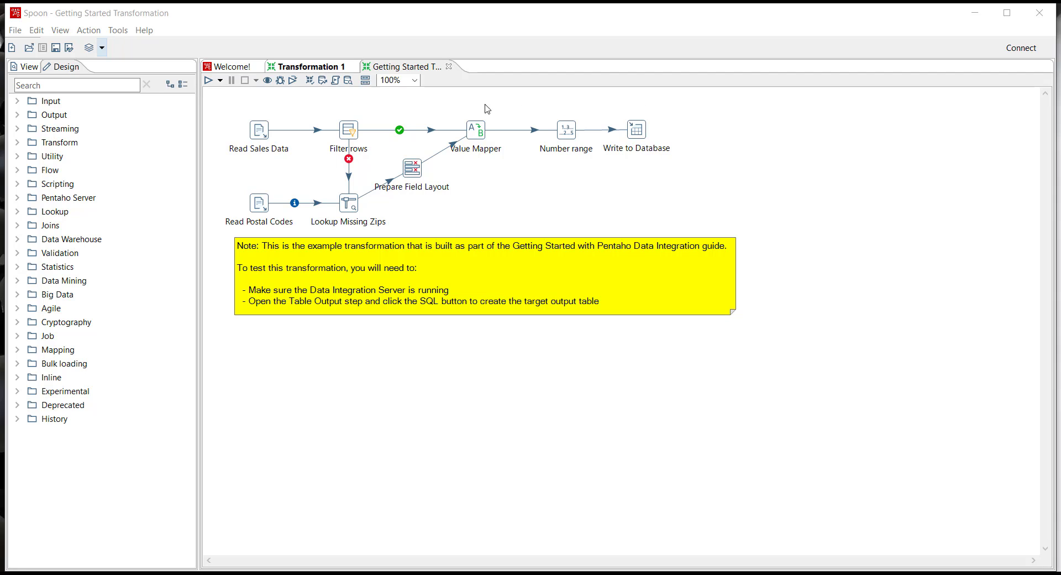
# Examine the condition and the true and false target steps of the Filter rows step, then close its settings unchanged.
pyautogui.doubleClick(349, 130)
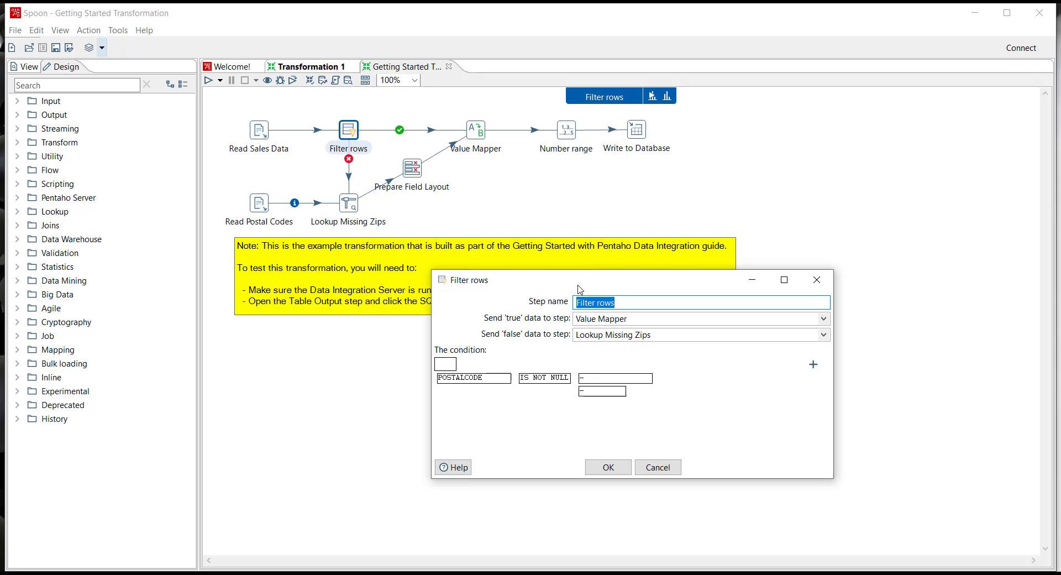
pyautogui.moveTo(581, 288); pyautogui.dragTo(568, 240)
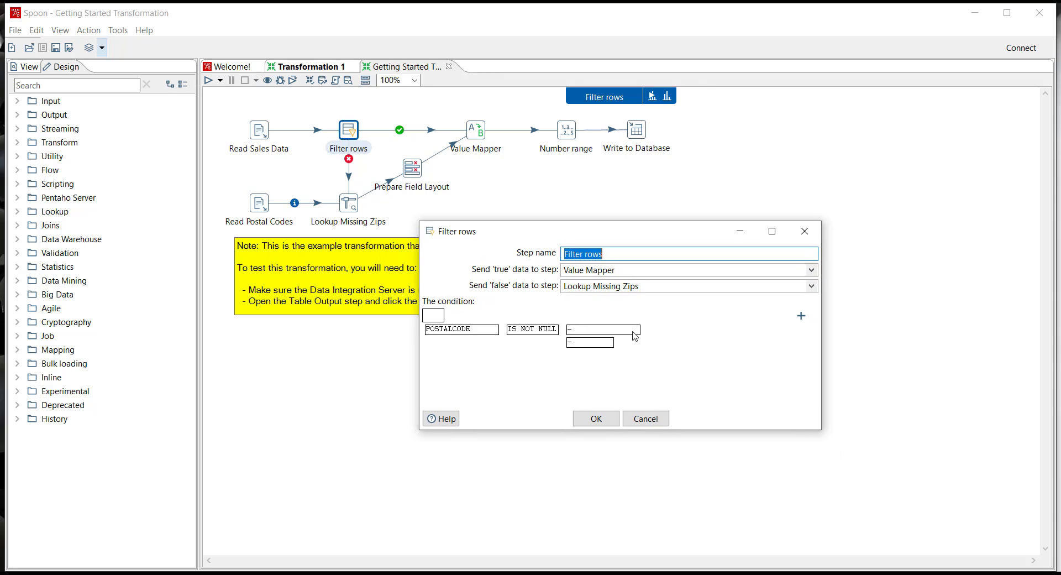
pyautogui.click(645, 419)
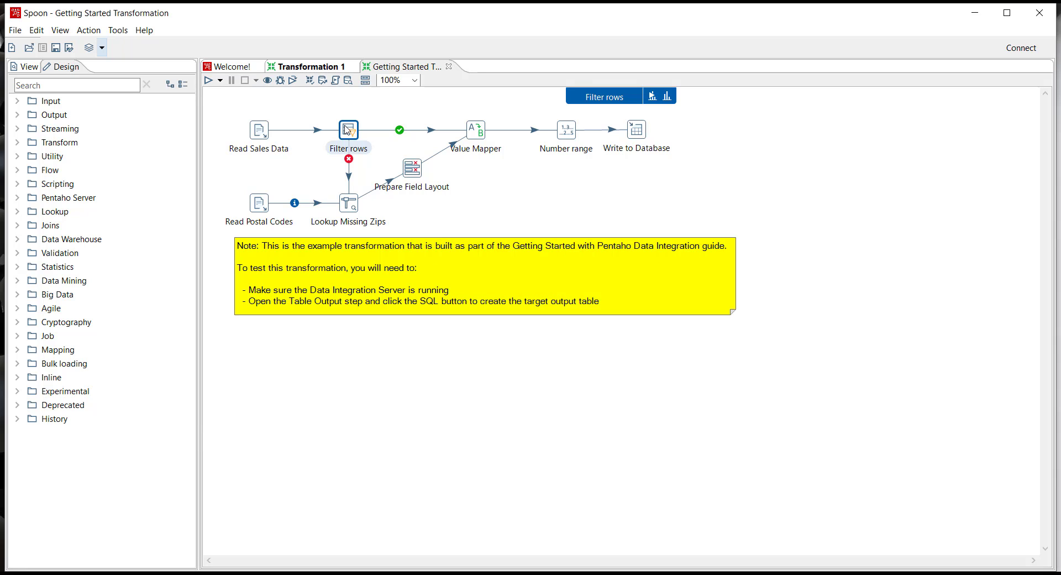
# Examine the lookup keys and retrieved fields of the Lookup Missing Zips step and close its settings.
pyautogui.doubleClick(348, 204)
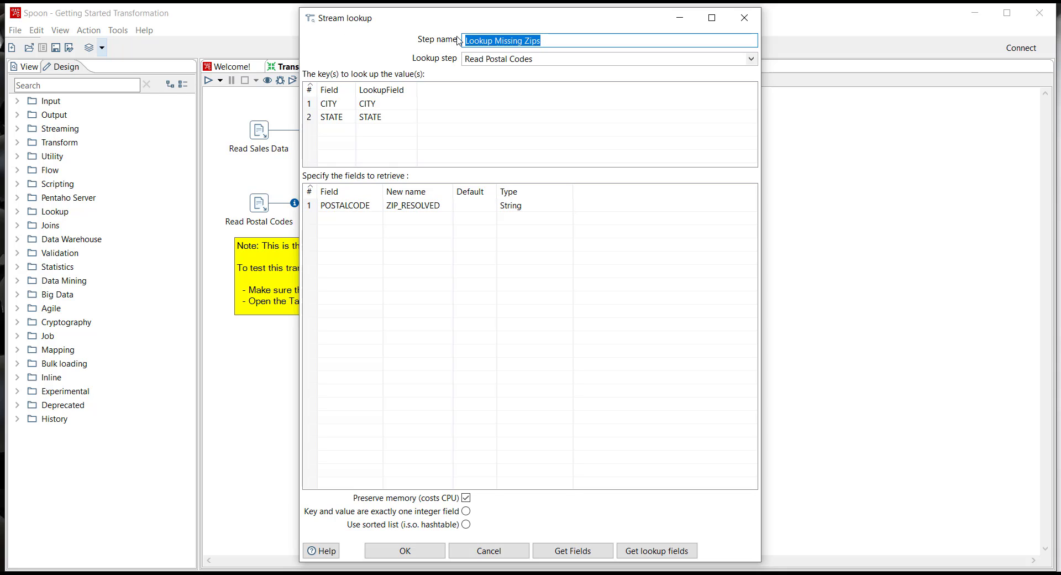
pyautogui.click(741, 18)
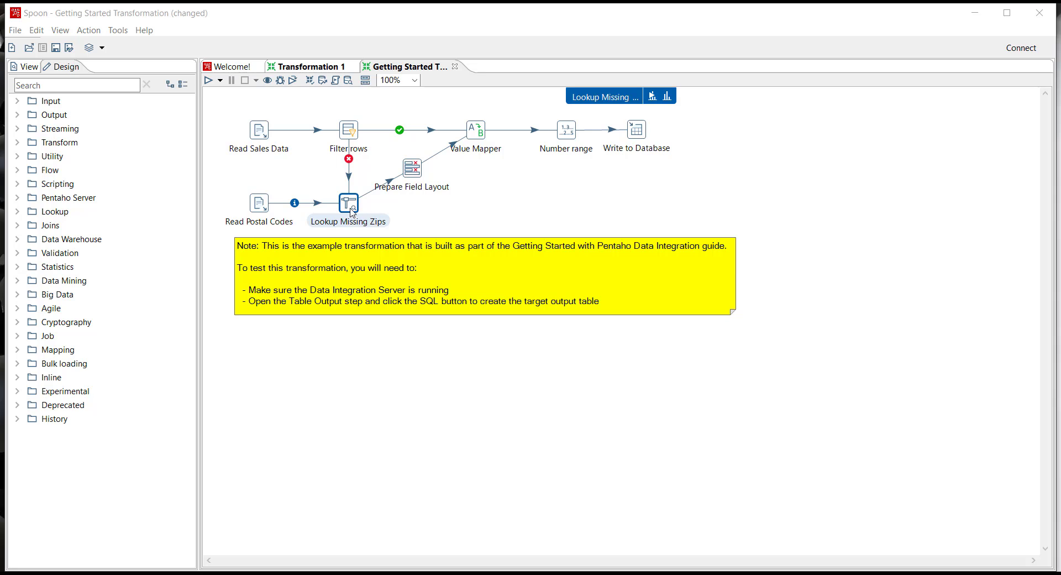
pyautogui.moveTo(351, 212)
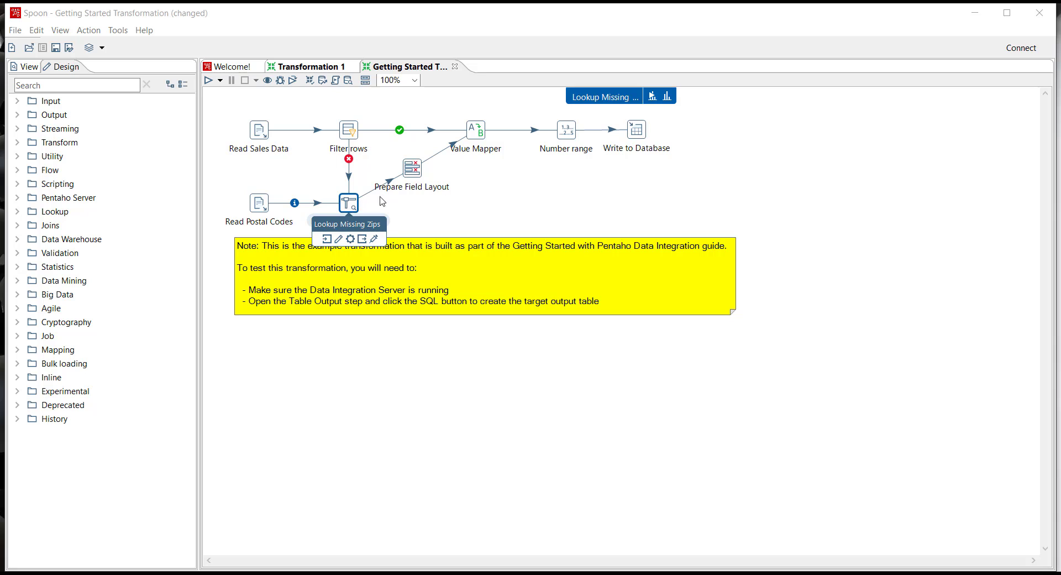
# Examine the selected fields and the meta-data changes in the Prepare Field Layout step, and close its settings.
pyautogui.doubleClick(413, 169)
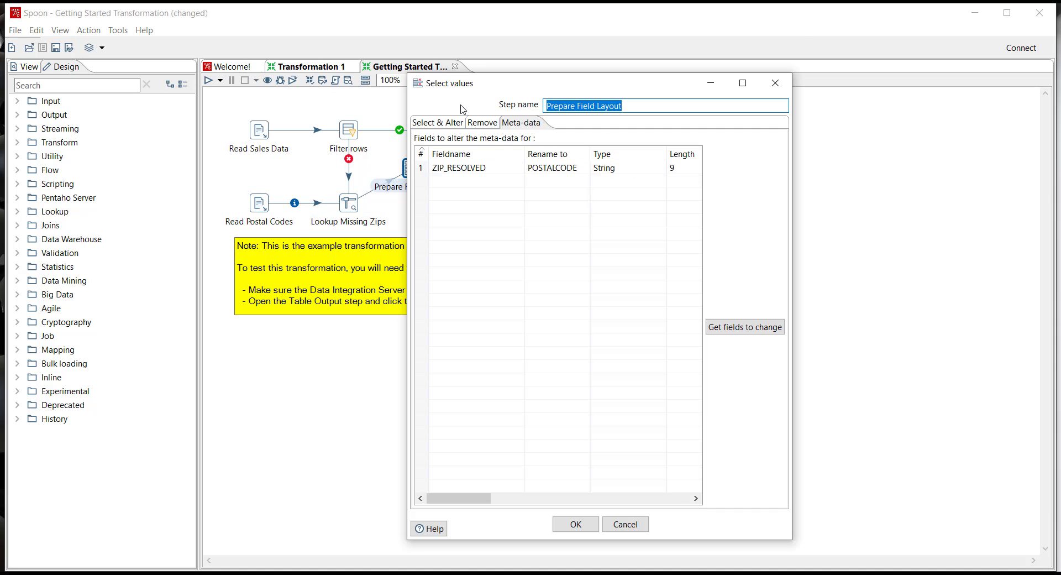
pyautogui.click(439, 124)
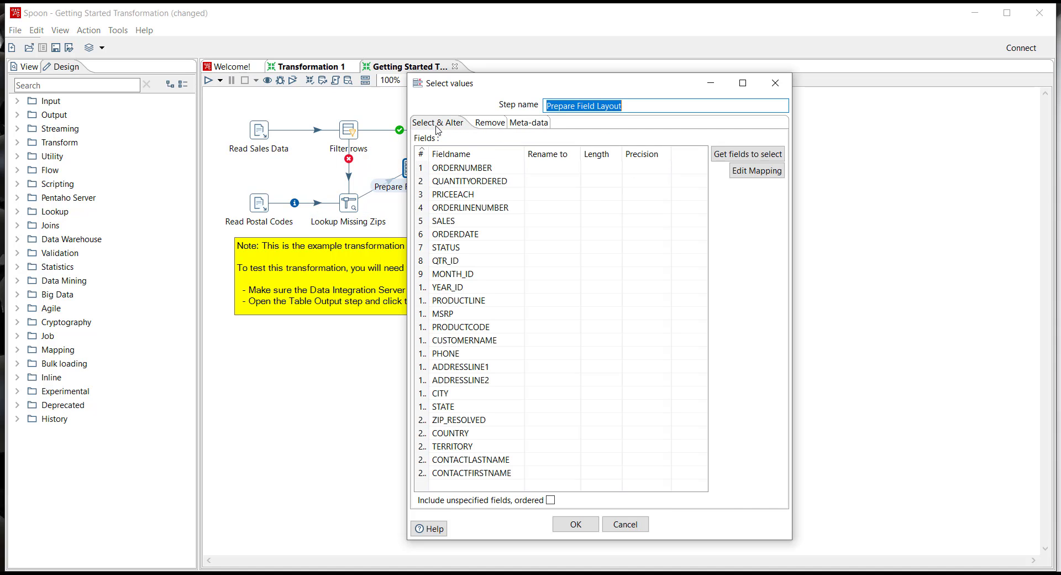
pyautogui.click(526, 123)
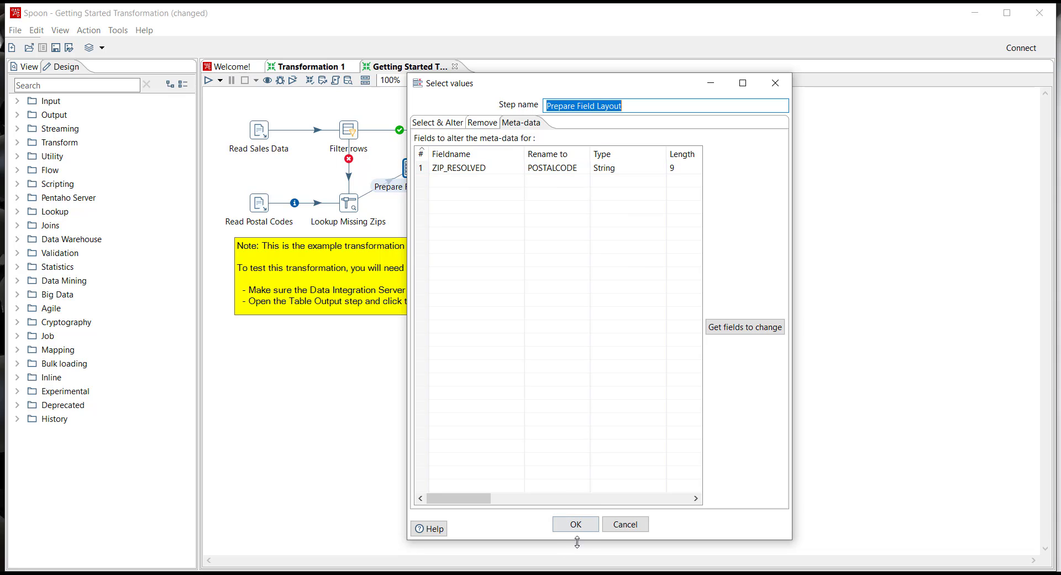
pyautogui.click(575, 522)
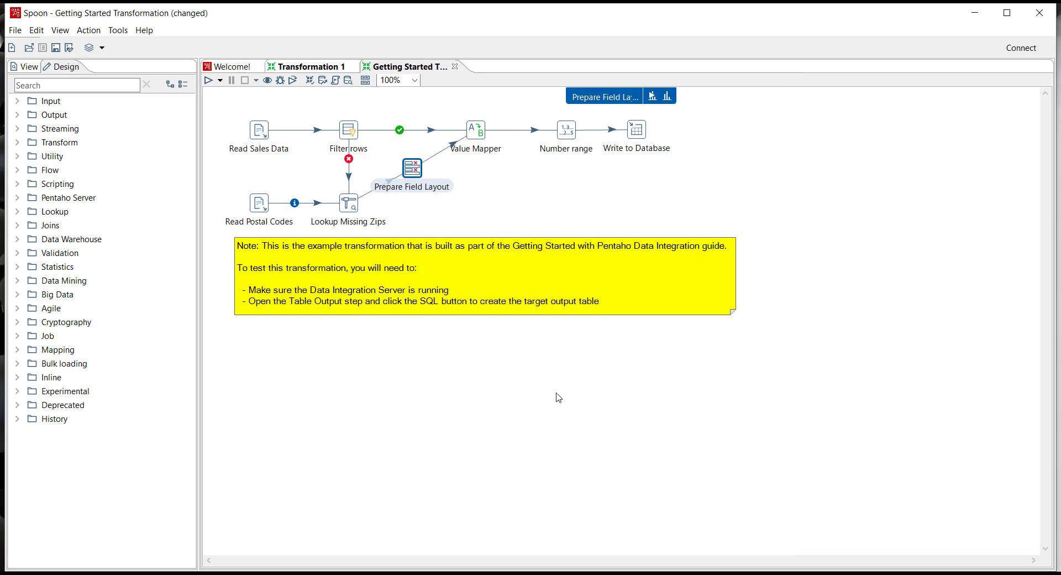
pyautogui.click(489, 172)
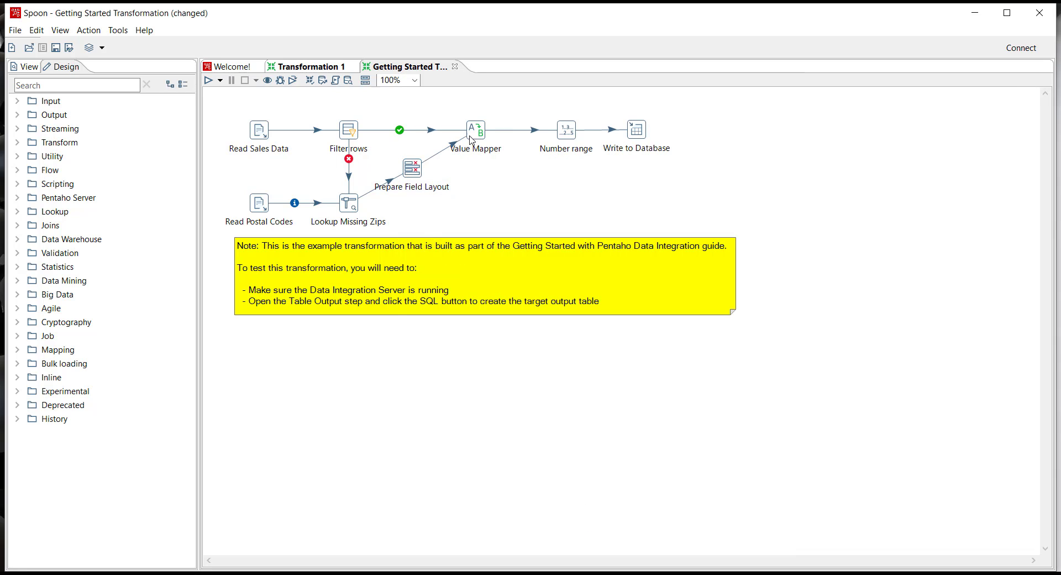
# Examine the field and the source and target values set in the Value Mapper step, and close its settings.
pyautogui.moveTo(480, 134)
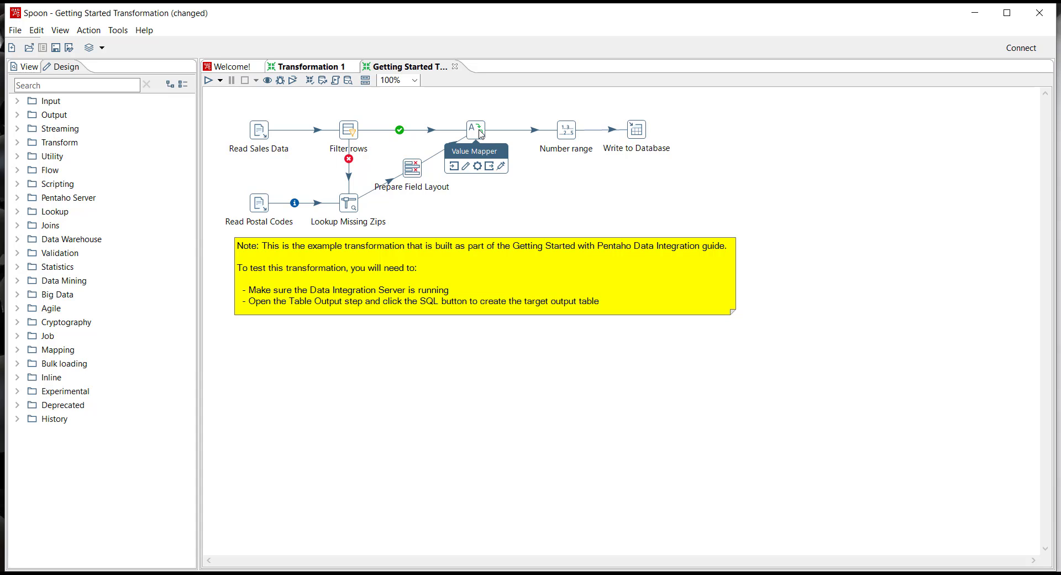
pyautogui.doubleClick(480, 133)
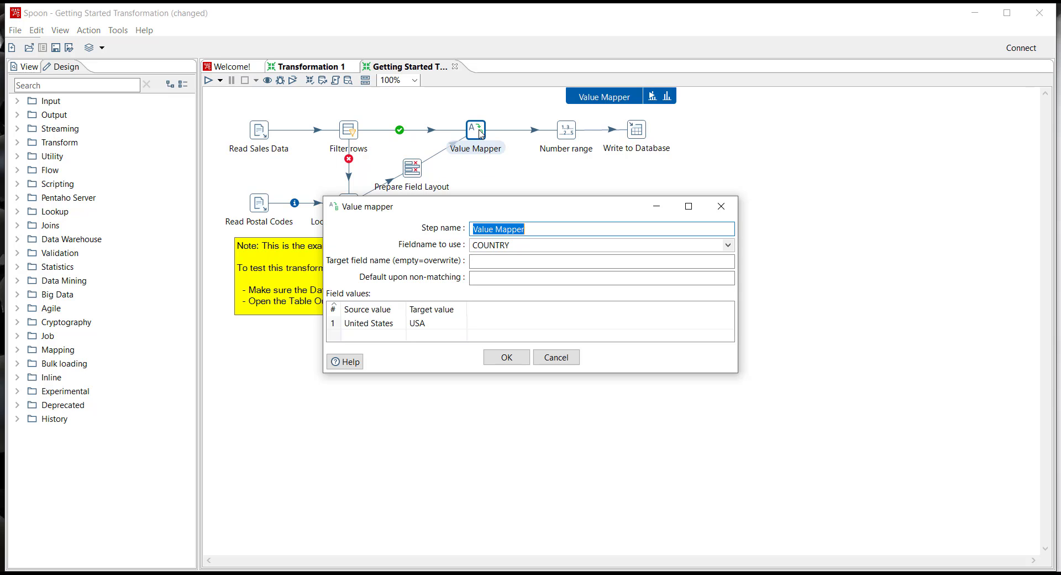
pyautogui.click(517, 350)
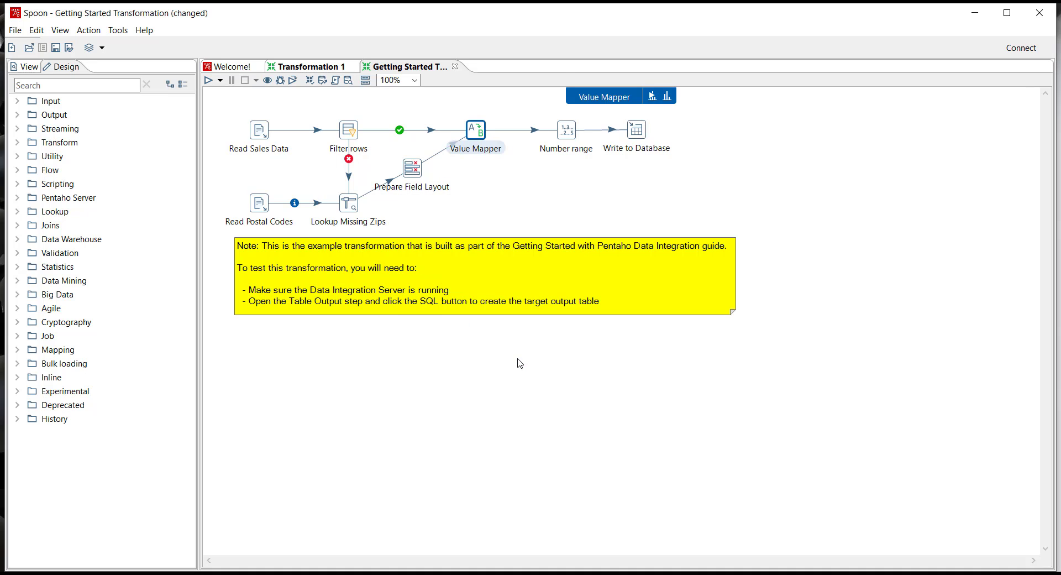
# Examine the input field, output field and range bounds of the Number range step without altering them, and close its settings.
pyautogui.doubleClick(567, 135)
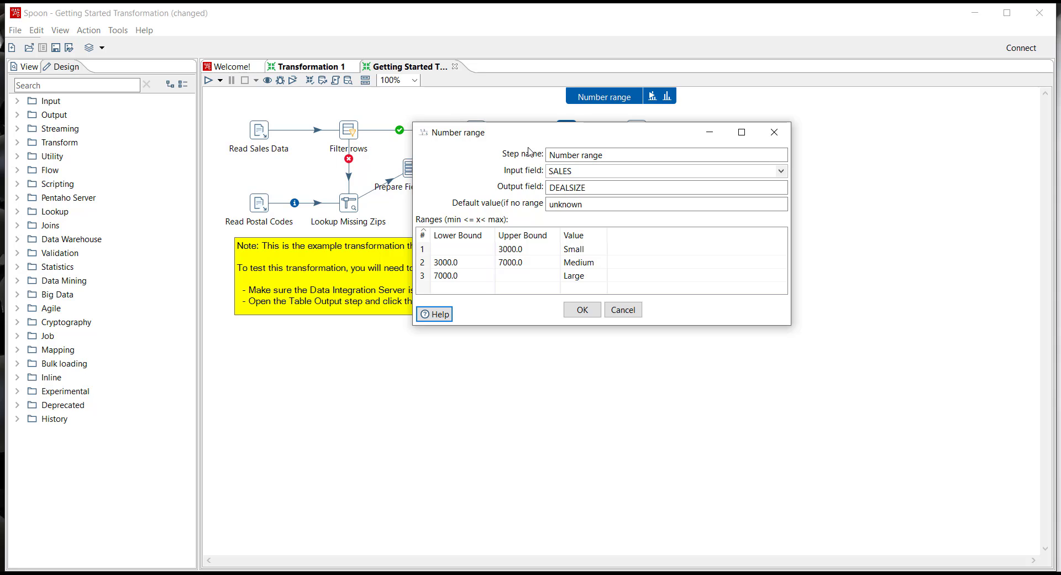
pyautogui.click(781, 172)
pyautogui.click(781, 172)
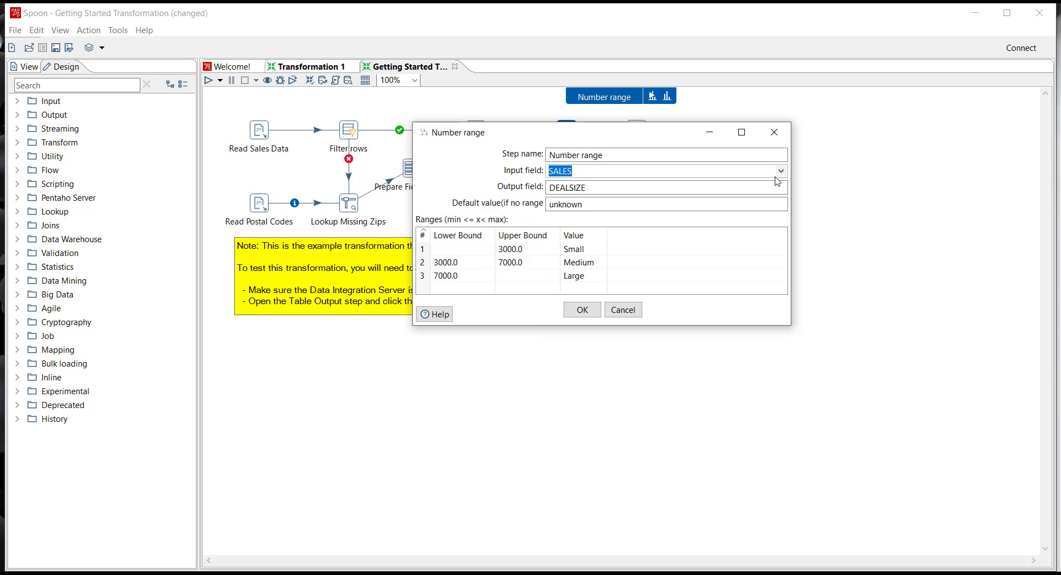
pyautogui.click(639, 189)
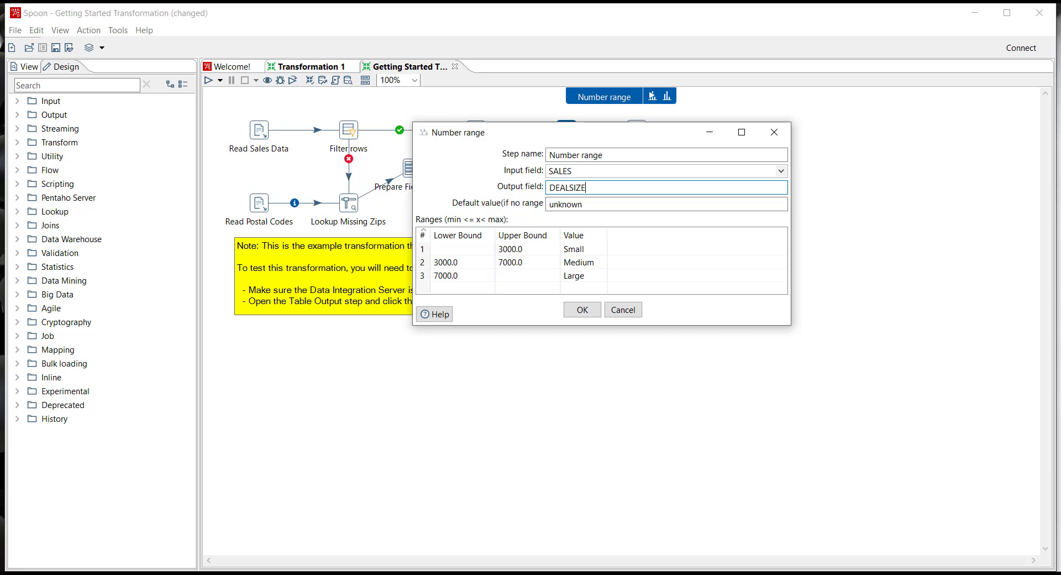
pyautogui.click(691, 97)
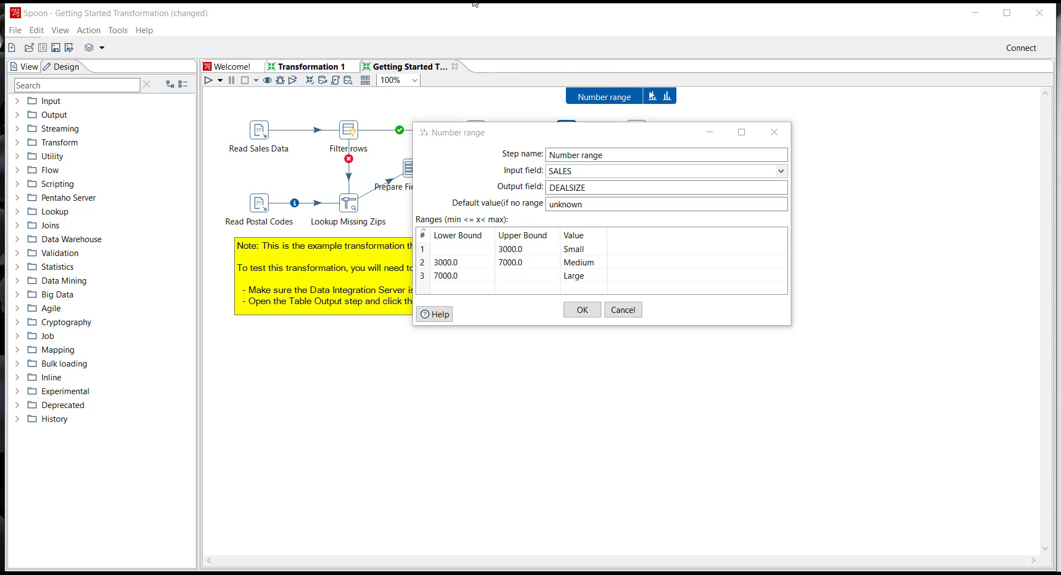
pyautogui.click(582, 312)
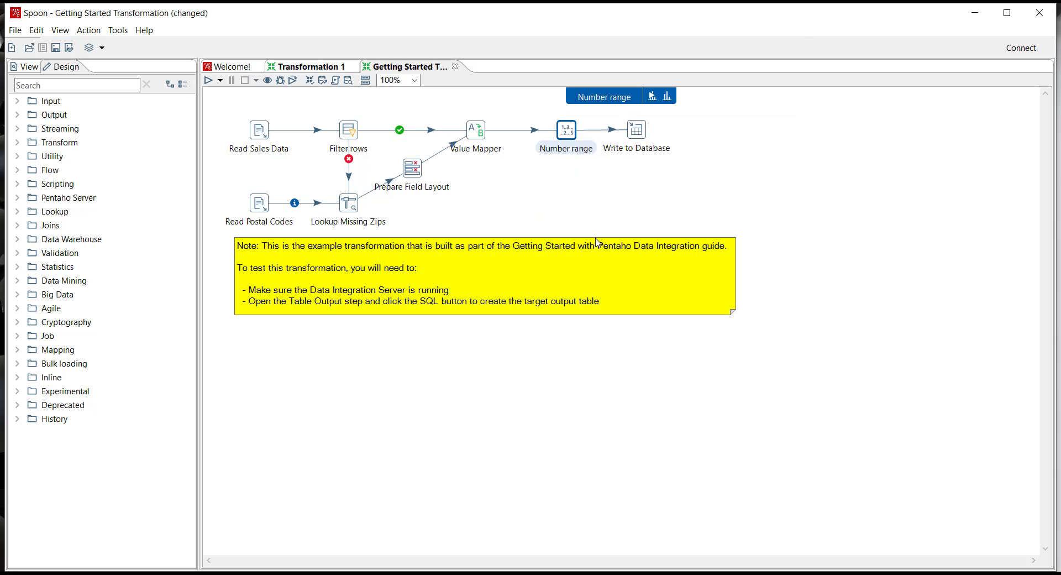
# Create the SALES_DATA target table by executing the CREATE TABLE statement generated for the Write to Database step.
pyautogui.doubleClick(637, 130)
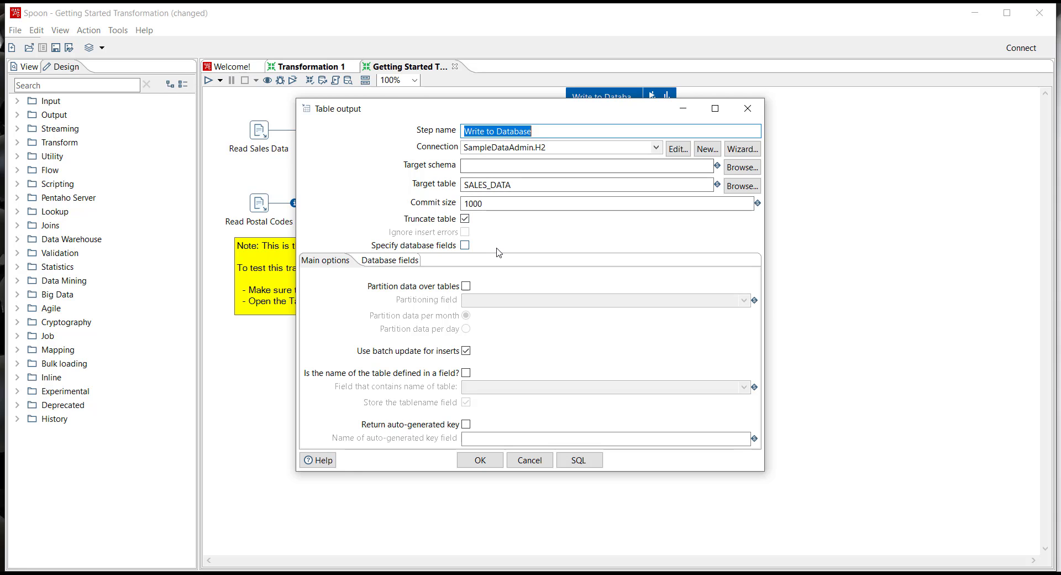
pyautogui.click(585, 466)
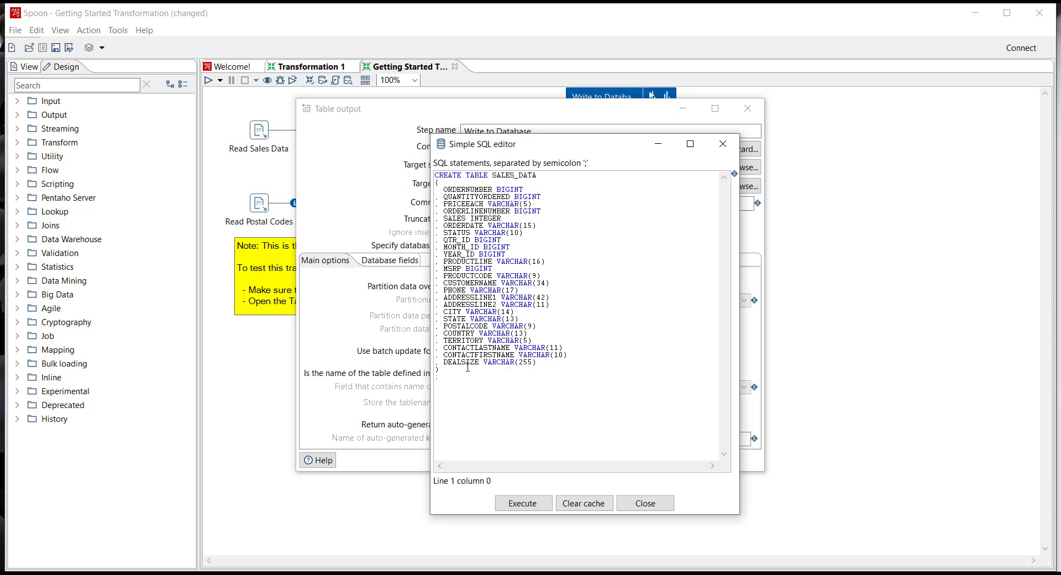
pyautogui.click(521, 504)
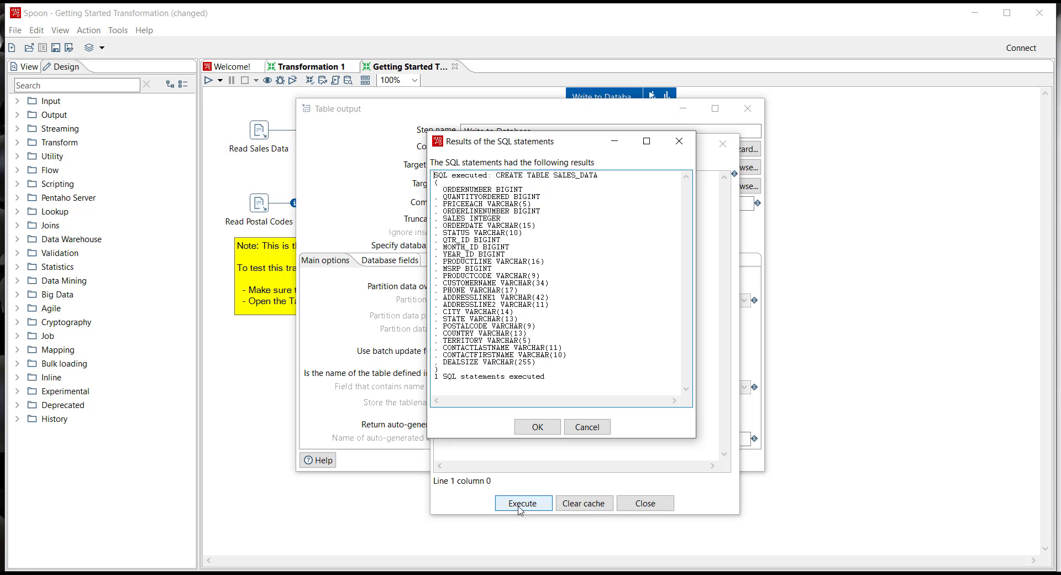
pyautogui.click(536, 427)
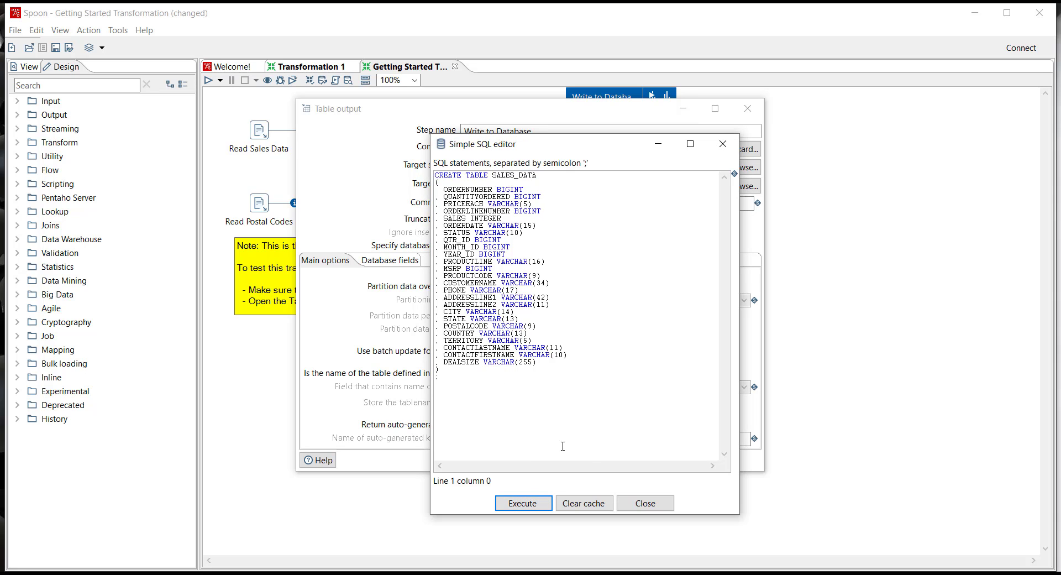
pyautogui.click(643, 503)
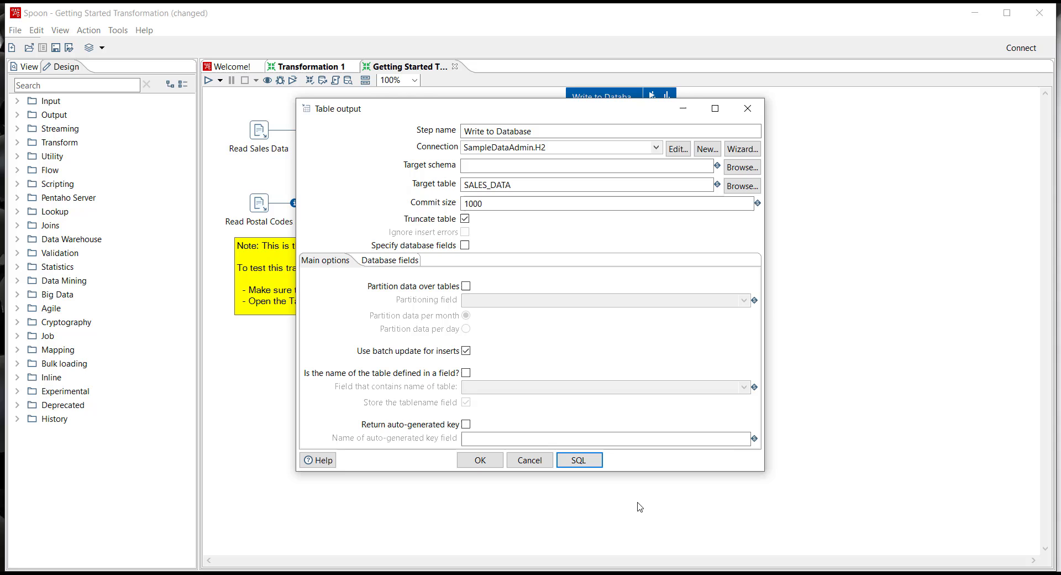
pyautogui.click(479, 461)
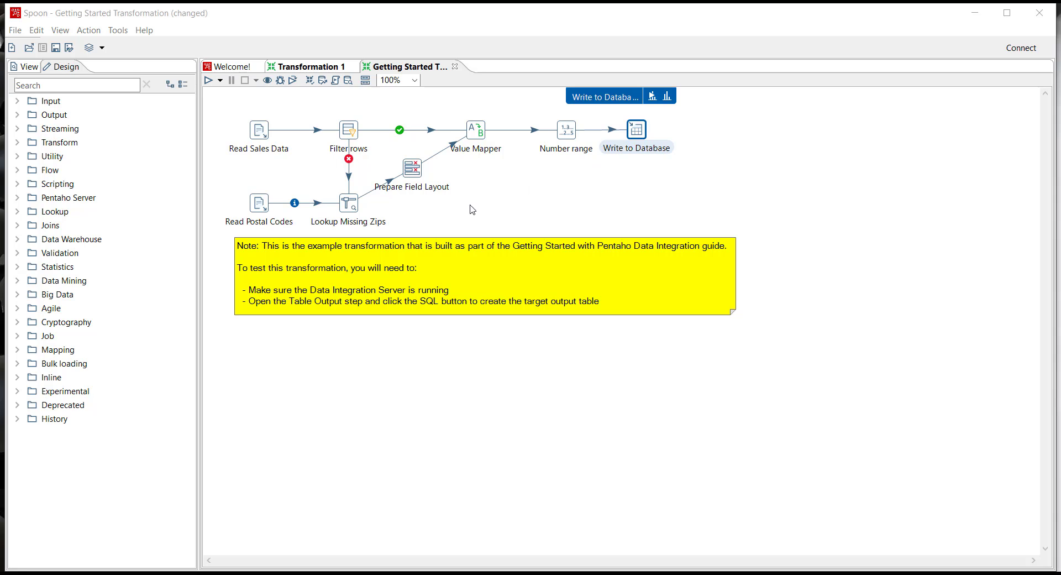
# Set the number of copies to start for the Filter rows step to 3.
pyautogui.rightClick(349, 137)
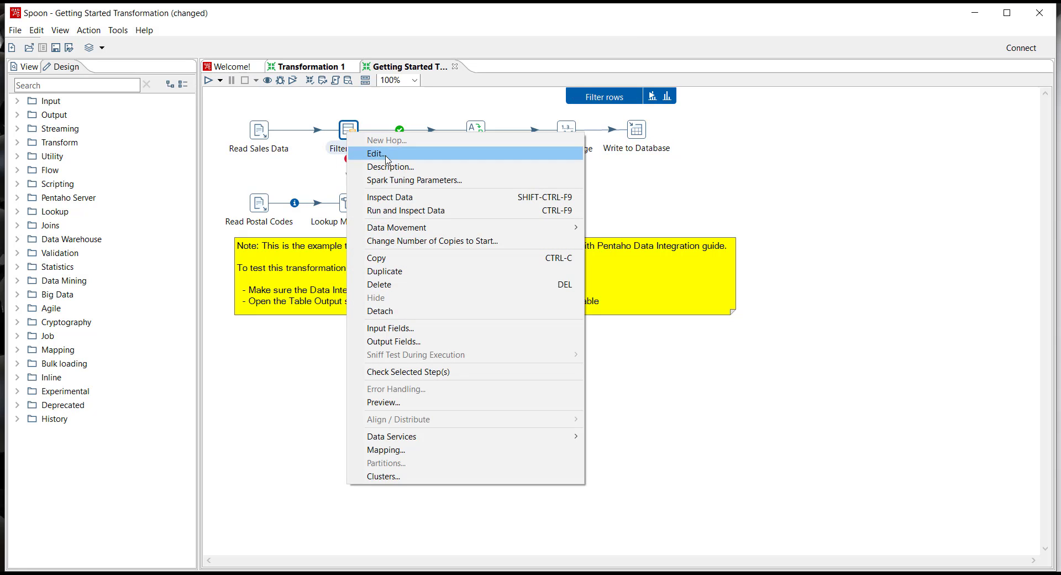
pyautogui.click(417, 242)
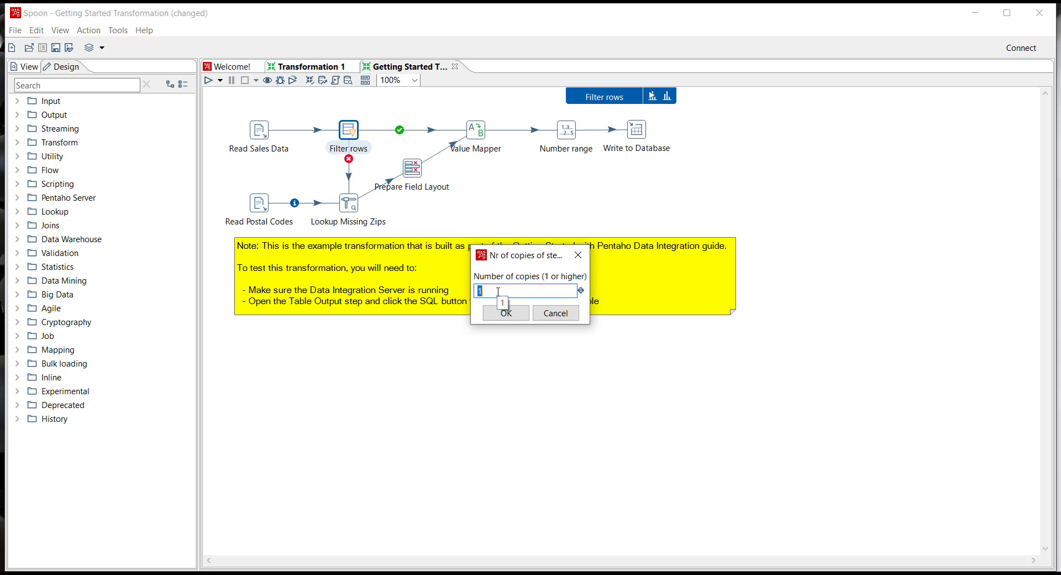
pyautogui.write('3')
pyautogui.click(508, 314)
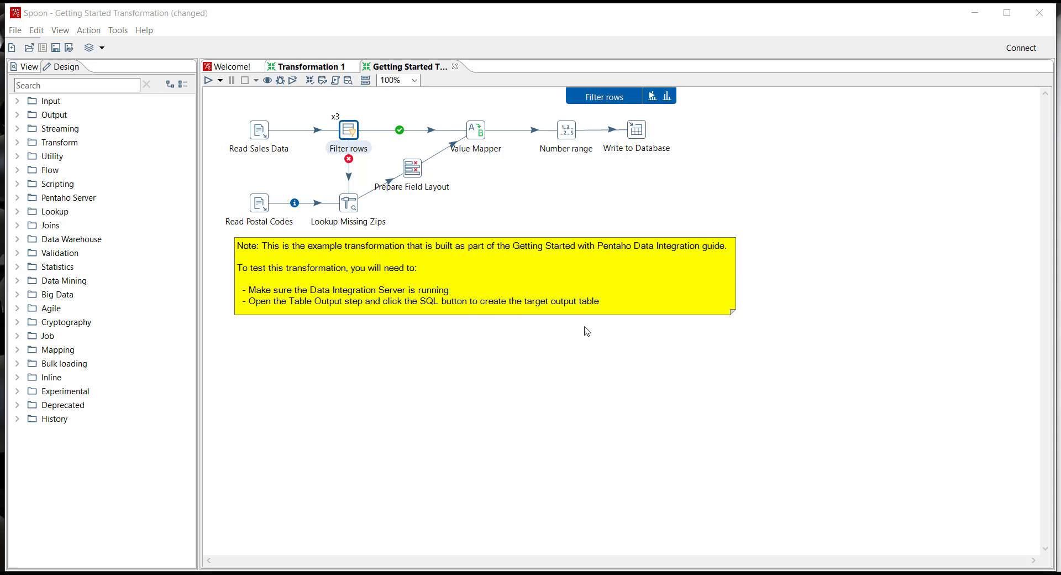
# Review the available run configurations and run the transformation with Pentaho local.
pyautogui.click(208, 80)
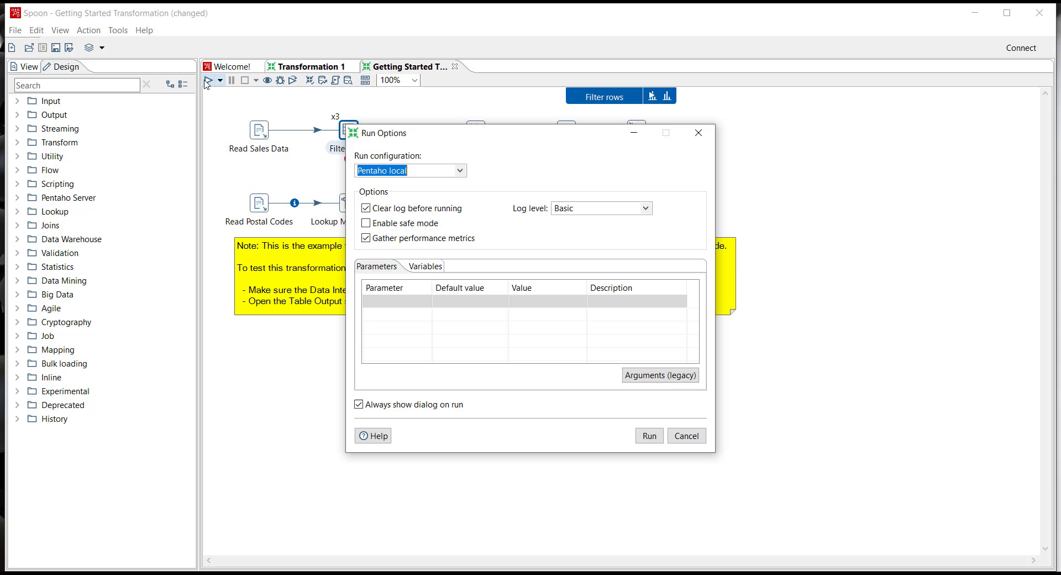
pyautogui.click(461, 172)
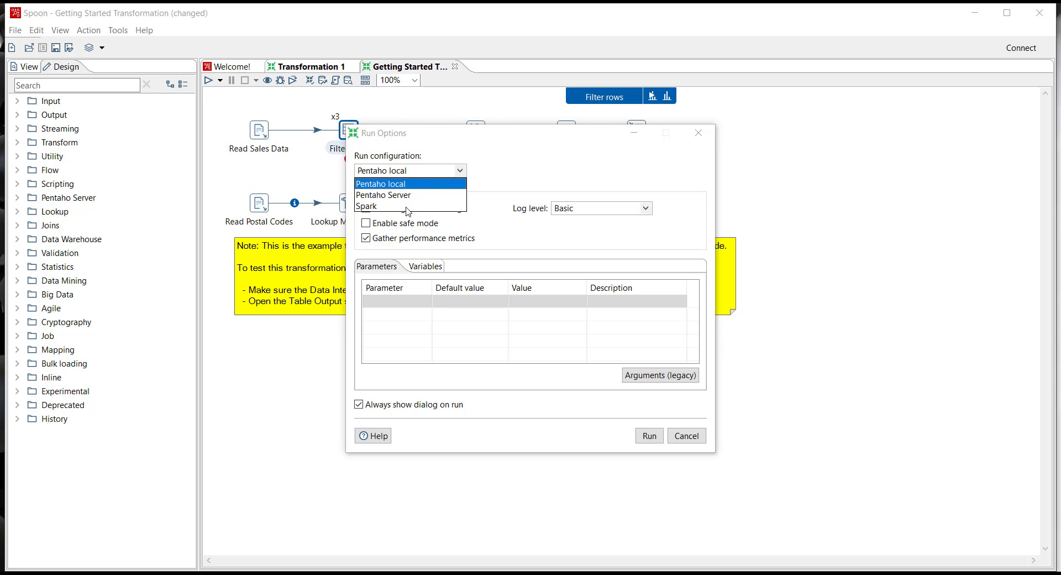
pyautogui.click(523, 185)
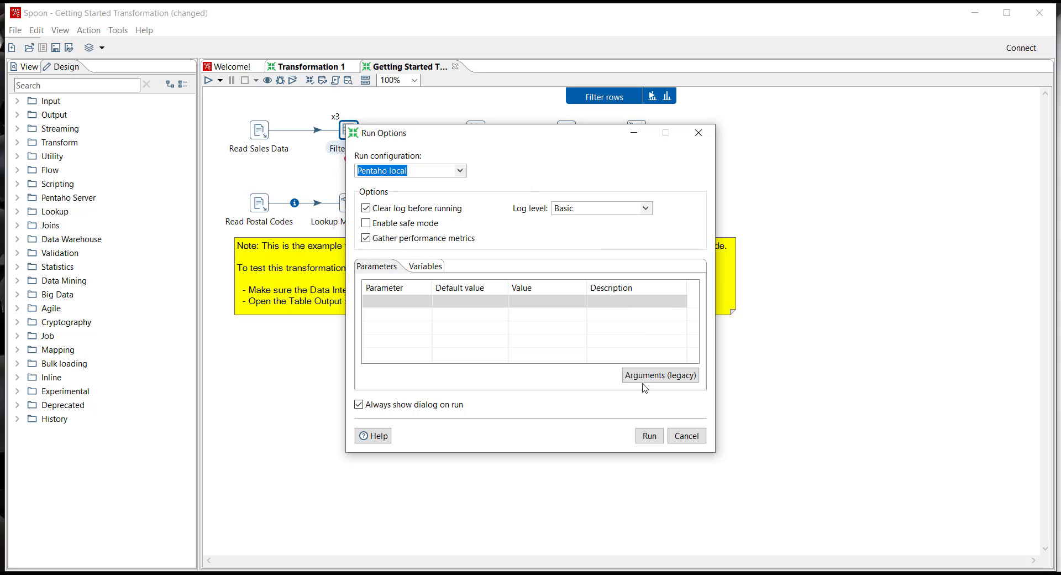
pyautogui.click(649, 436)
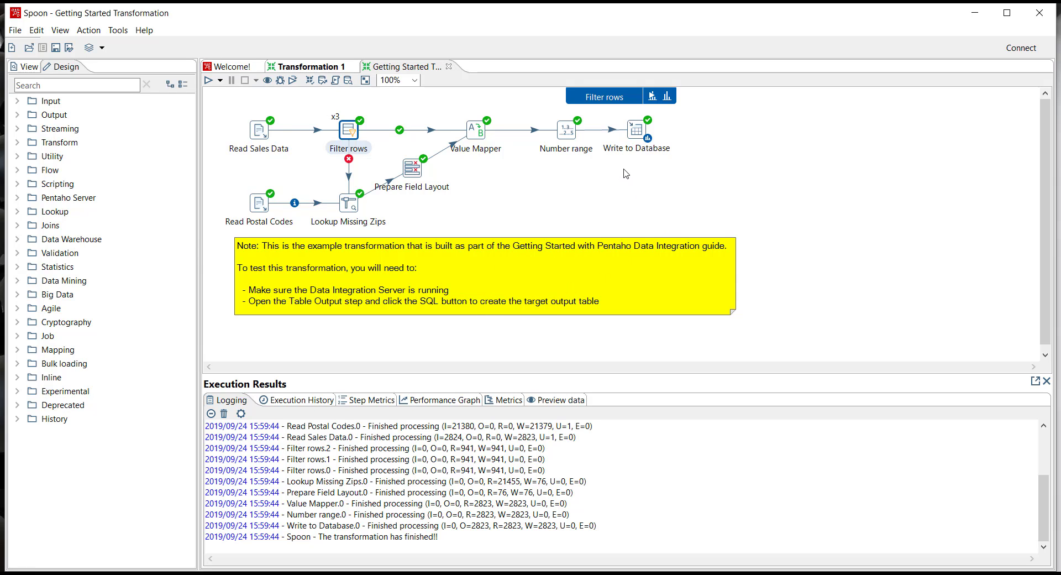
# Inspect the Write to Database output in a stacked column chart of SALES by COUNTRY and DEALSIZE, and return to the canvas.
pyautogui.click(637, 132)
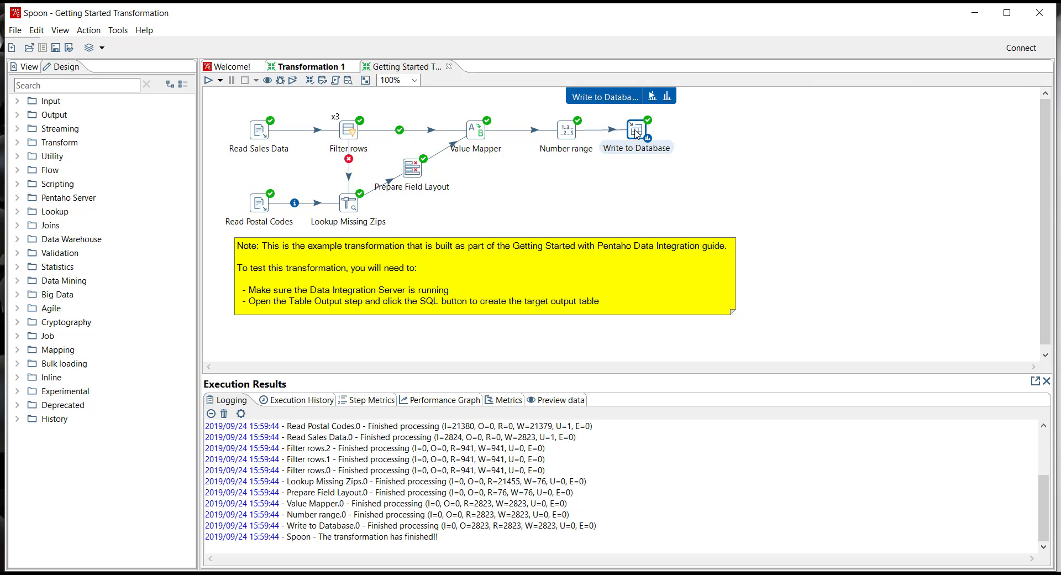
pyautogui.click(667, 98)
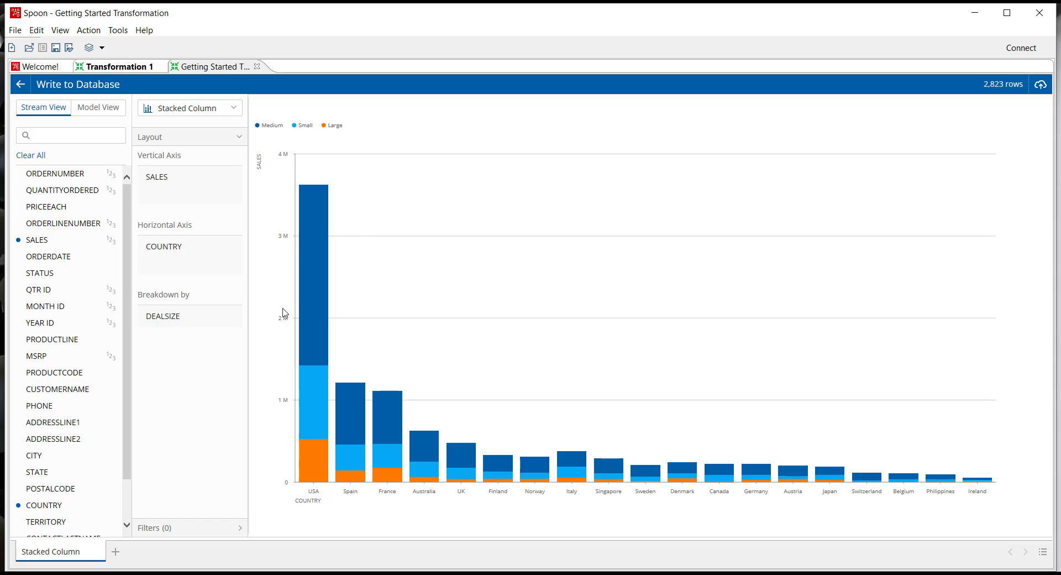
pyautogui.moveTo(315, 289)
pyautogui.moveTo(379, 409)
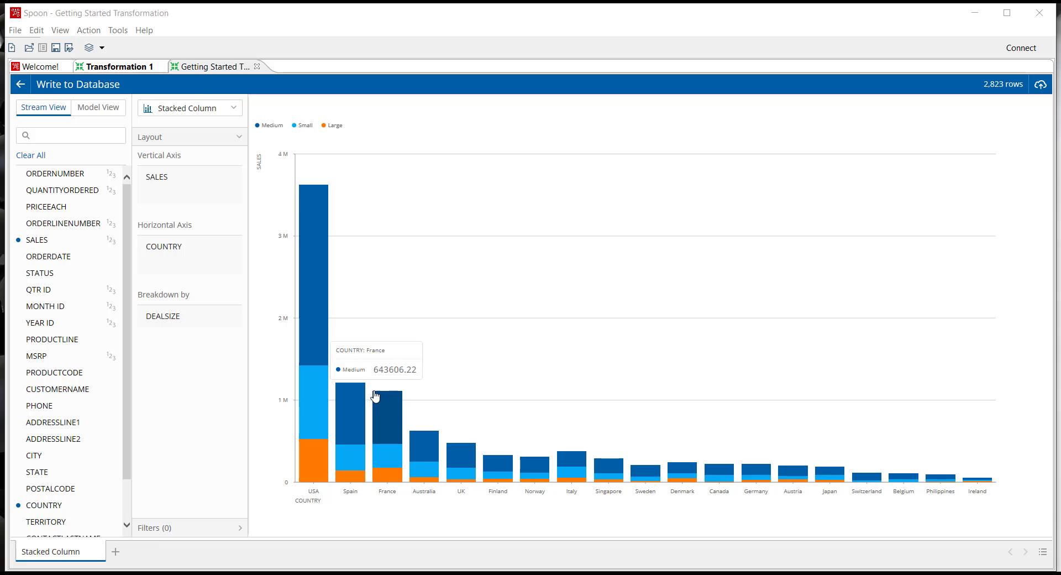
pyautogui.click(21, 86)
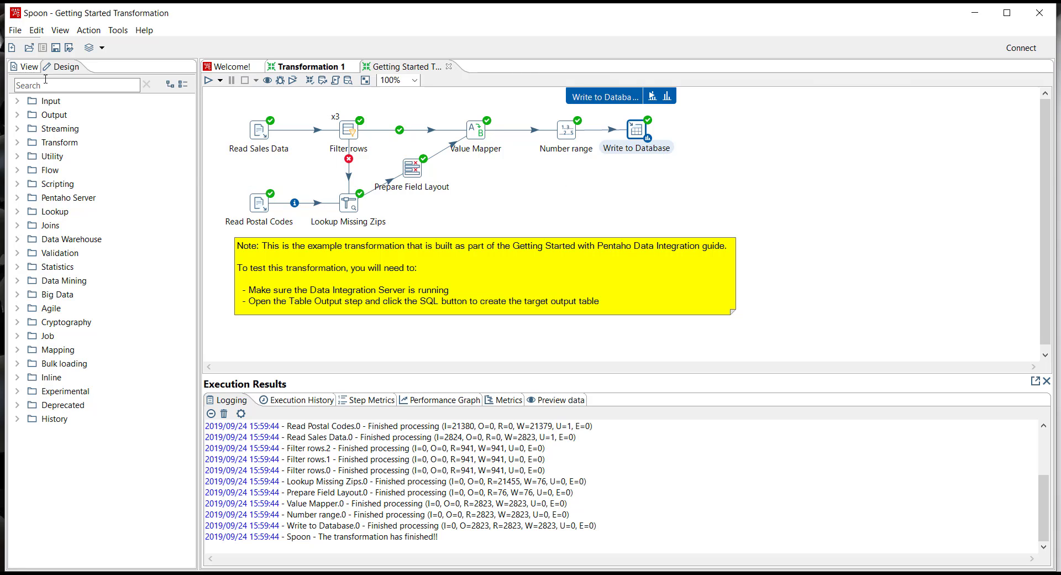
# Create a new, empty job.
pyautogui.click(11, 48)
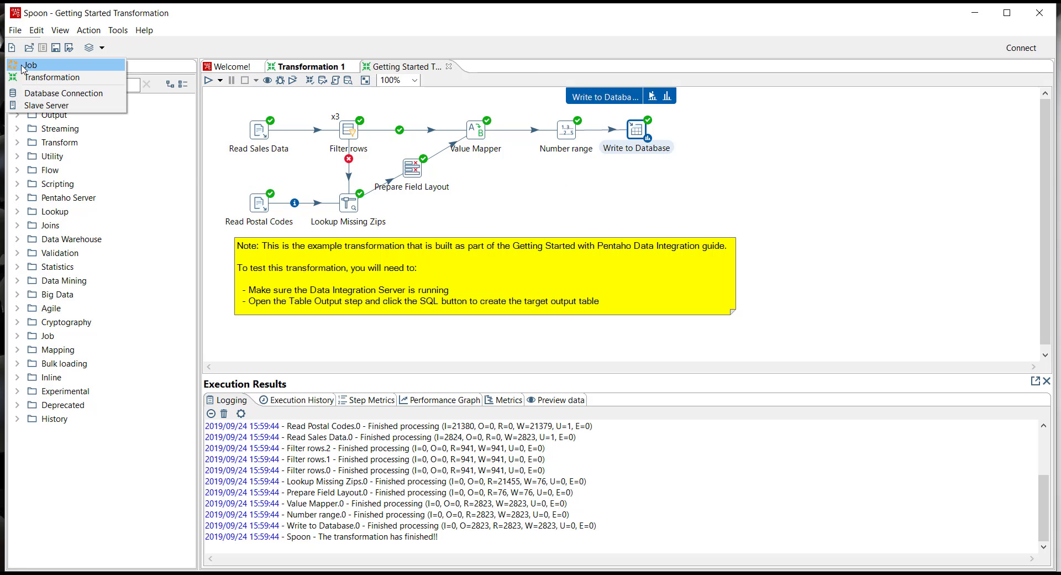
pyautogui.click(24, 66)
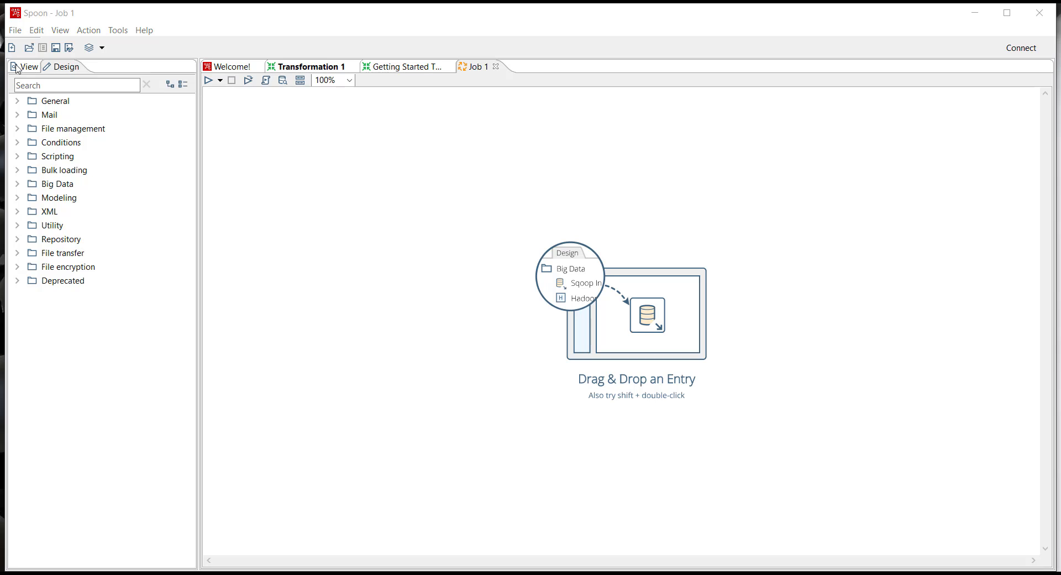
# Add Start, Transformation and Success entries from the General category to the job, linked in that order.
pyautogui.click(18, 102)
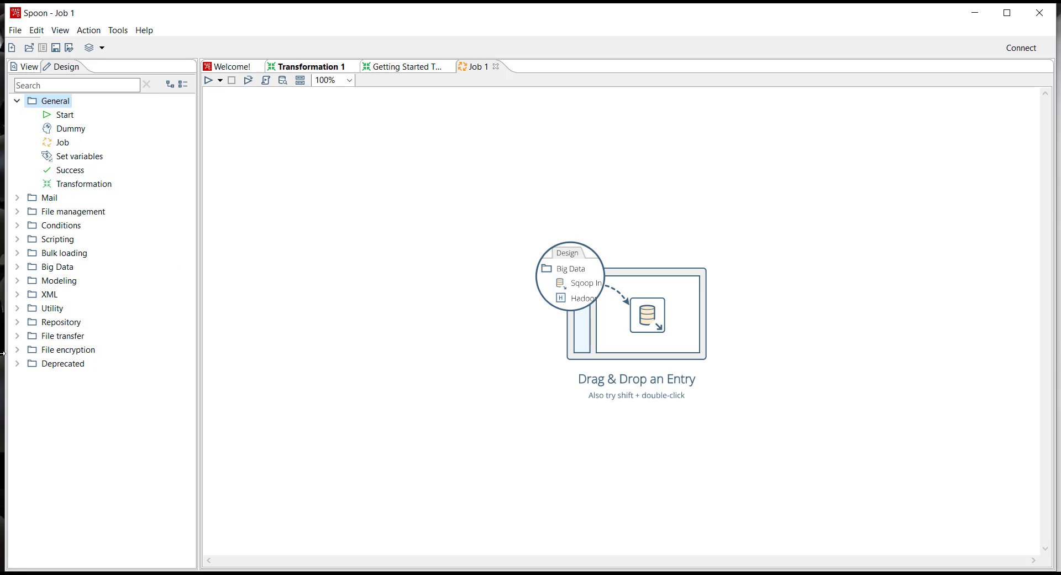
pyautogui.click(17, 199)
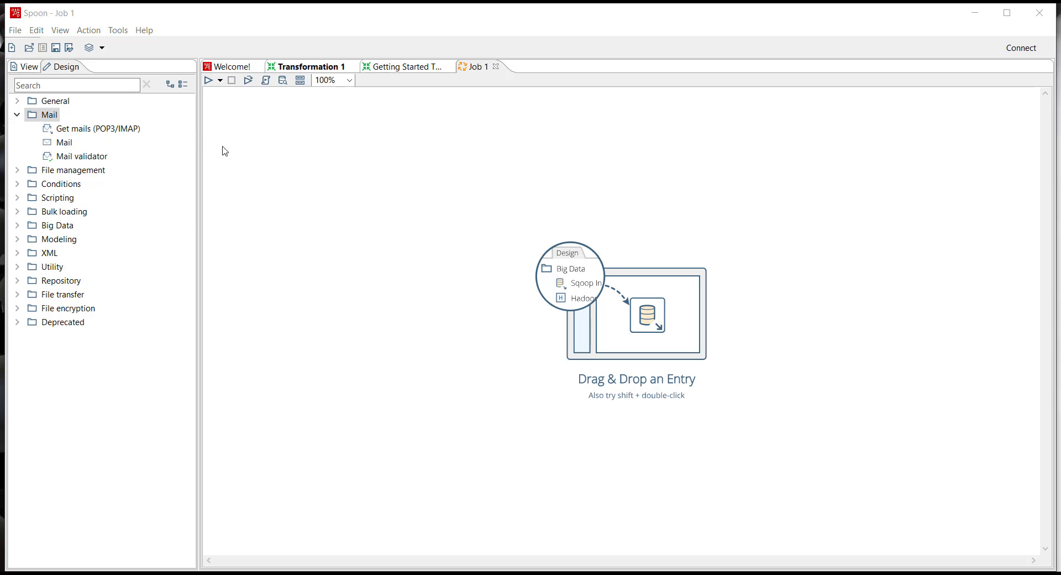
pyautogui.click(16, 101)
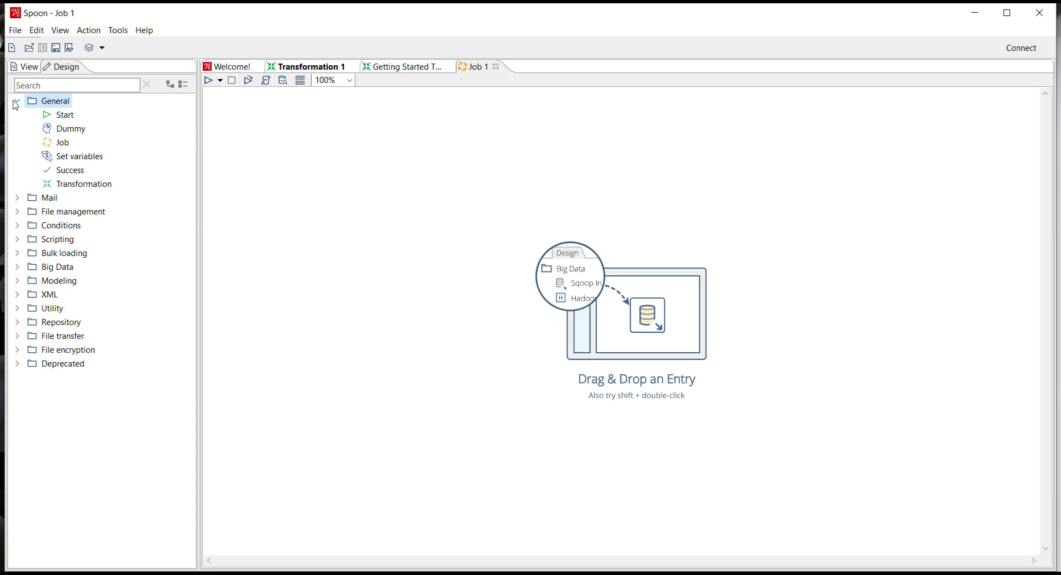
pyautogui.doubleClick(65, 118)
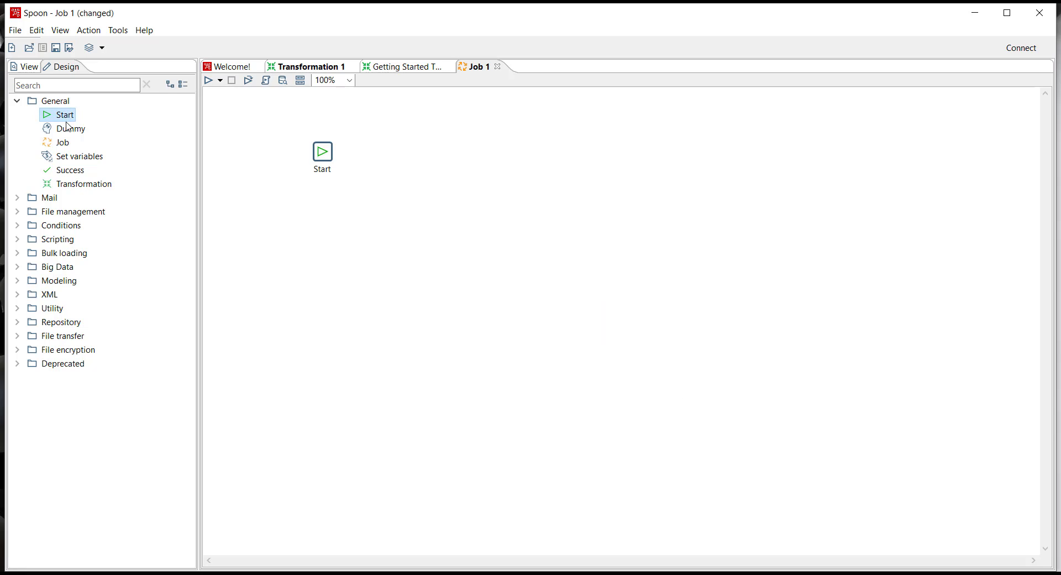
pyautogui.doubleClick(76, 187)
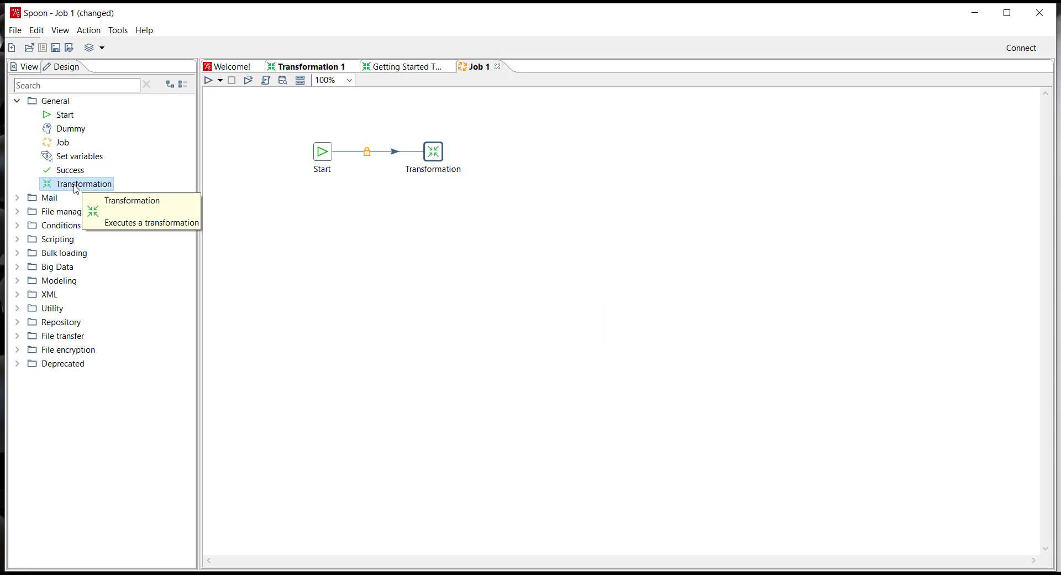
pyautogui.doubleClick(68, 171)
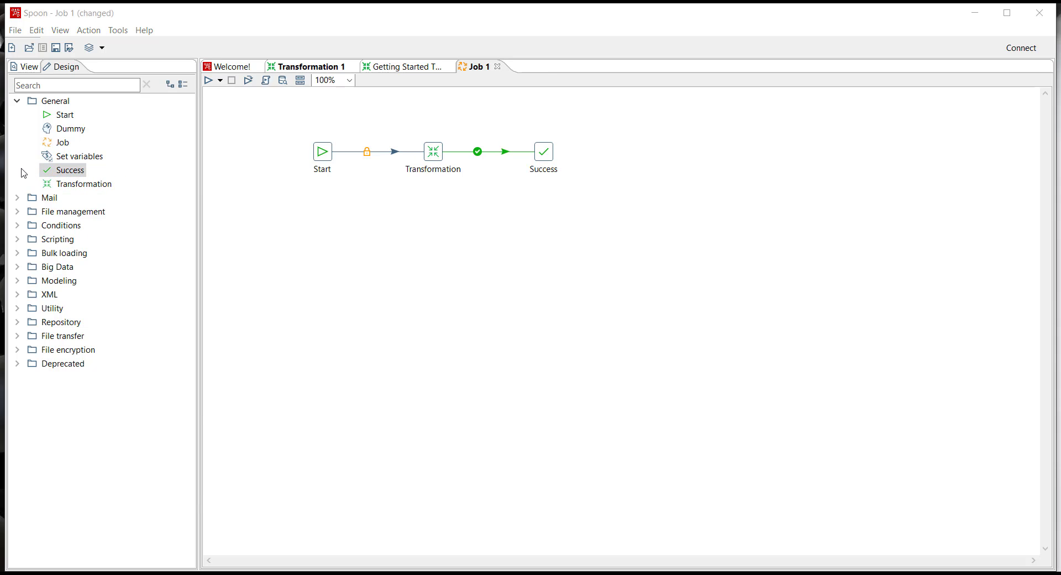
# Place a Mail entry below the Transformation entry and connect it from Transformation with a failure hop.
pyautogui.click(18, 197)
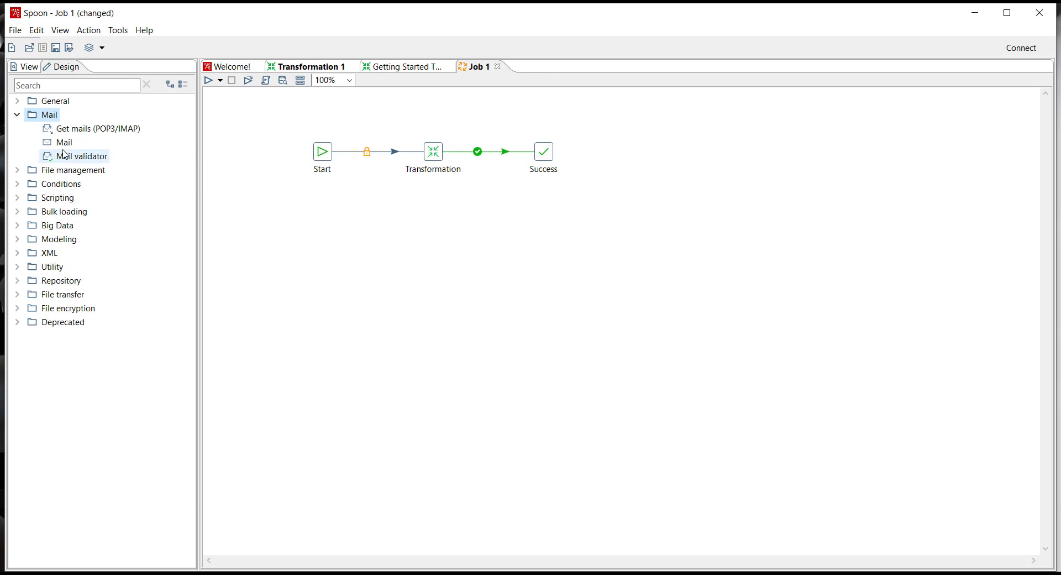
pyautogui.moveTo(60, 142); pyautogui.dragTo(435, 239)
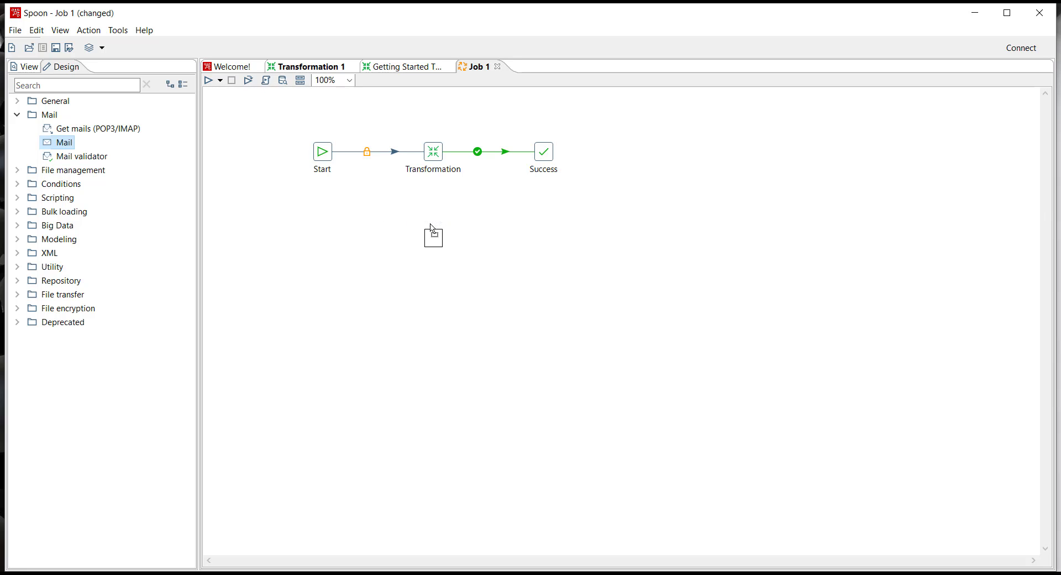
pyautogui.moveTo(435, 158); pyautogui.dragTo(436, 242)
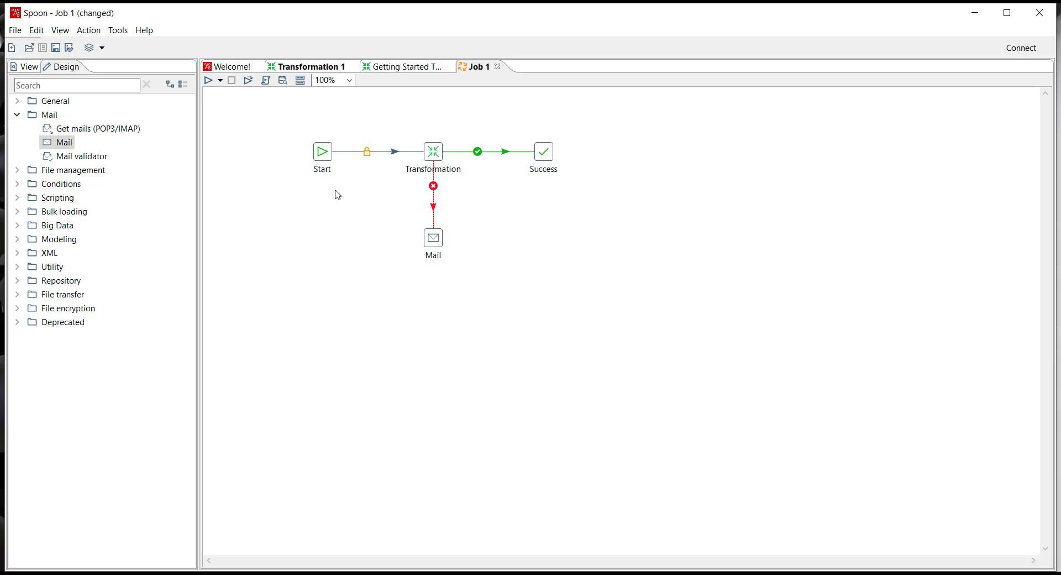
# Review the Start entry's scheduling types, preview the Interval option, and close the settings without applying them.
pyautogui.doubleClick(326, 154)
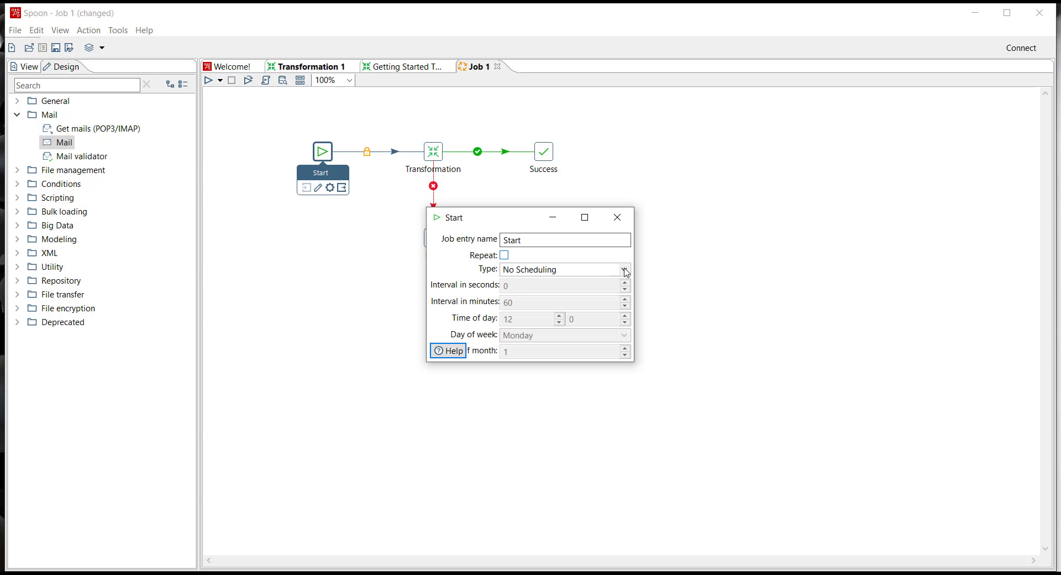
pyautogui.click(623, 269)
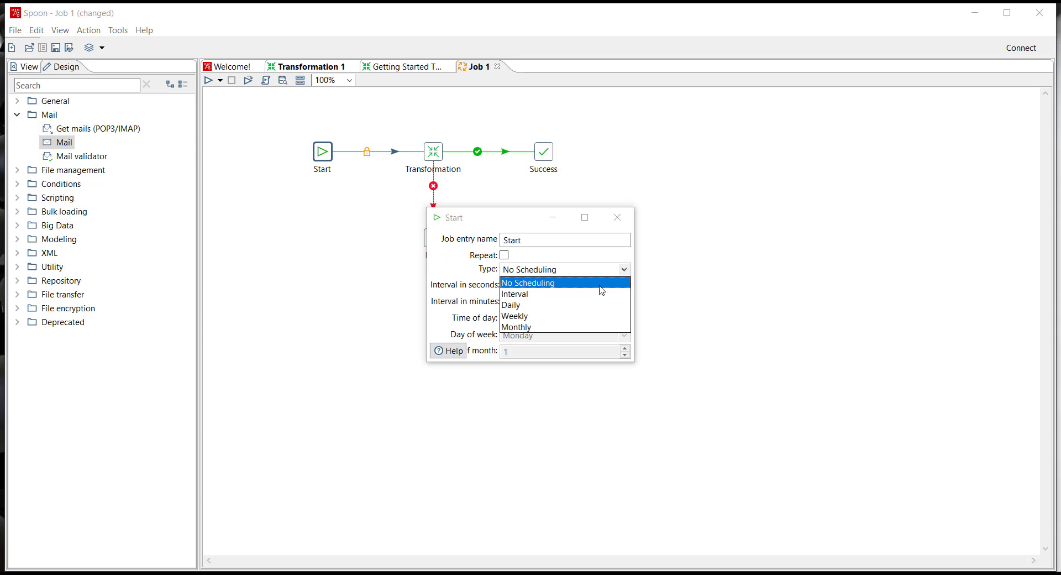
pyautogui.click(569, 294)
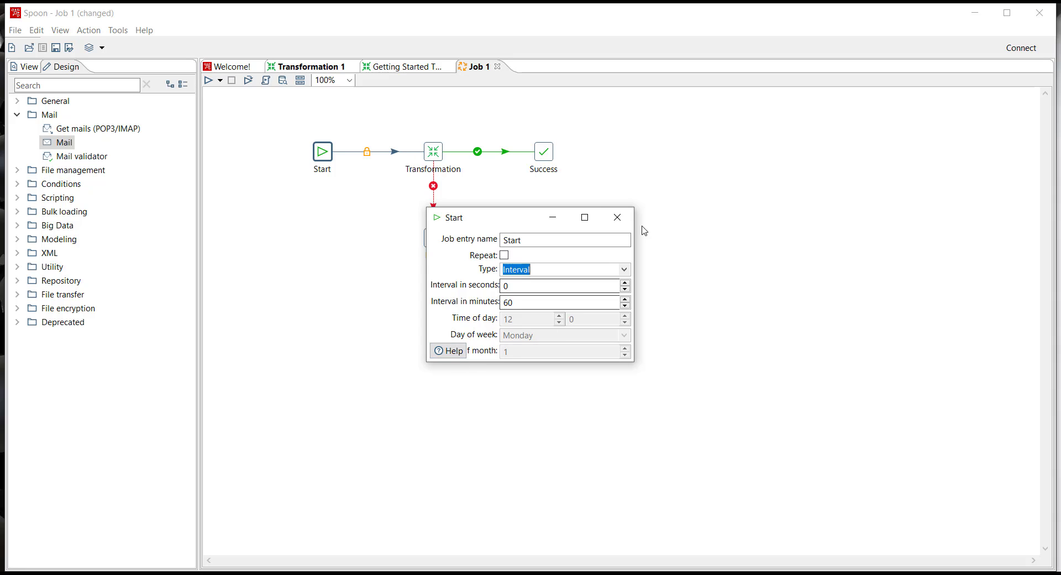
pyautogui.click(618, 217)
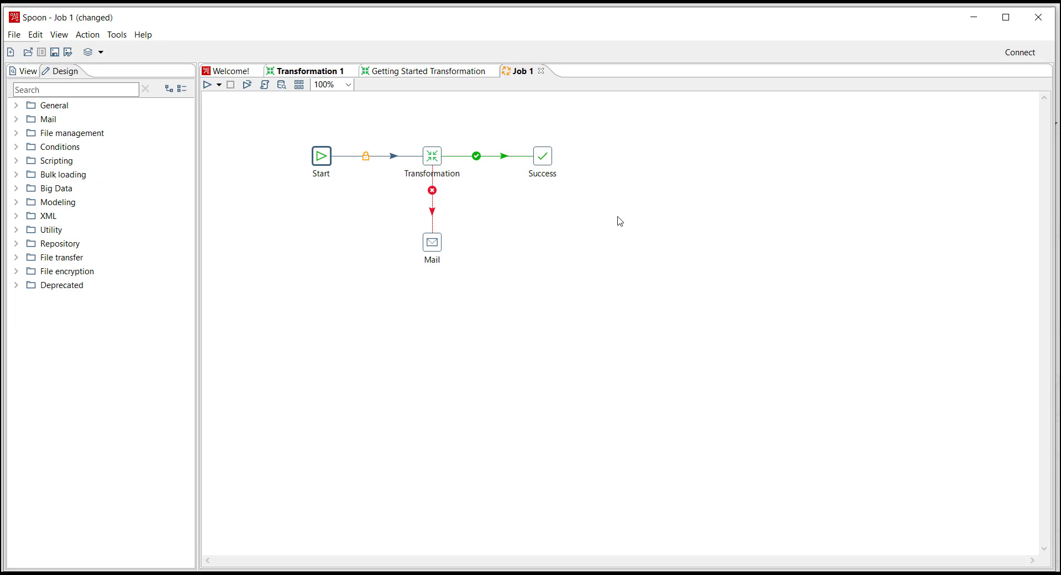